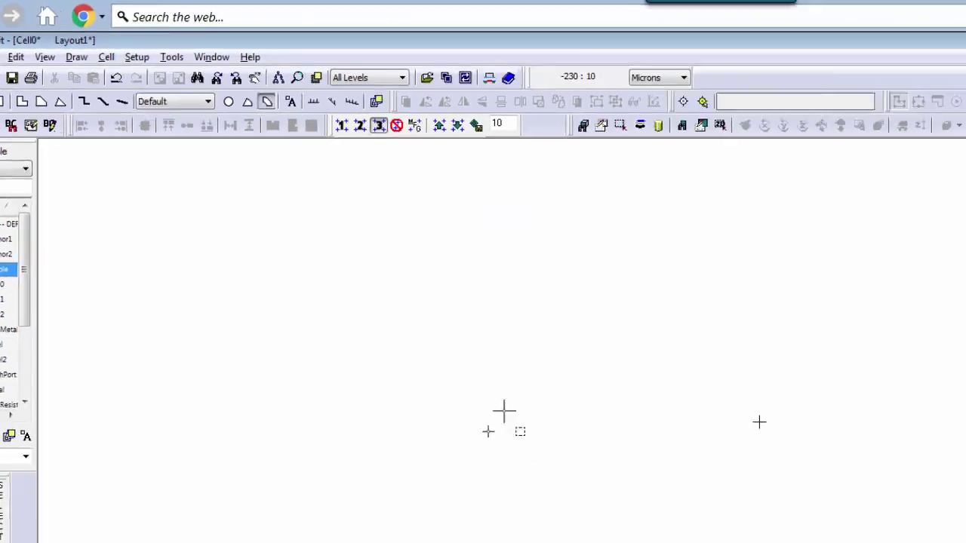
# Draw a torus on the Dimple layer with radii of about 450 and 400 microns.
pyautogui.click(314, 274)
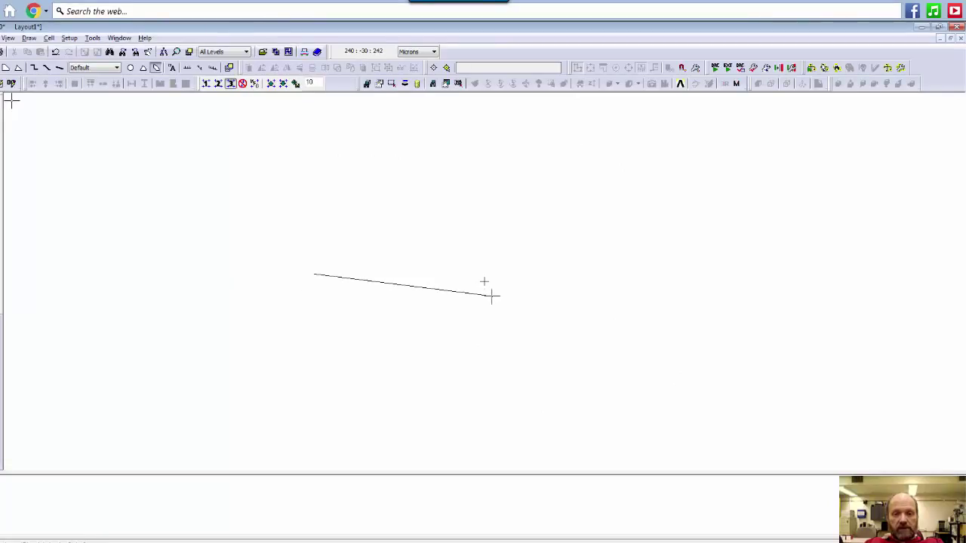
pyautogui.click(647, 274)
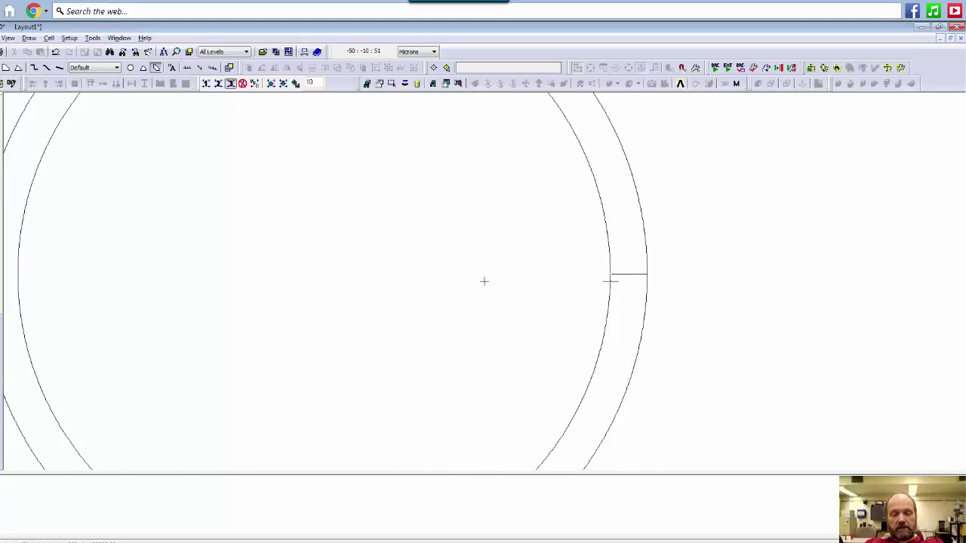
pyautogui.click(611, 281)
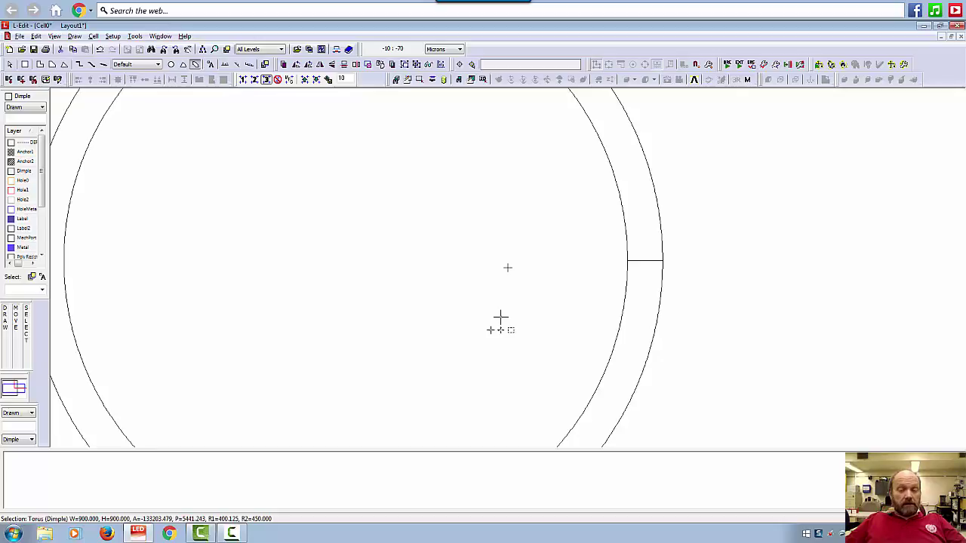
# Set the torus's center to X 0 and Y 0 in its object properties.
pyautogui.click(35, 36)
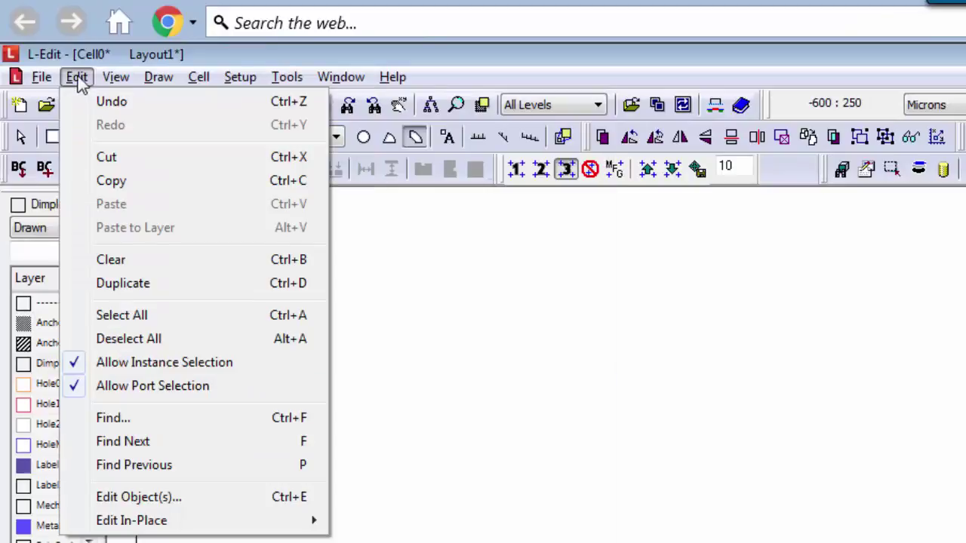
pyautogui.click(161, 498)
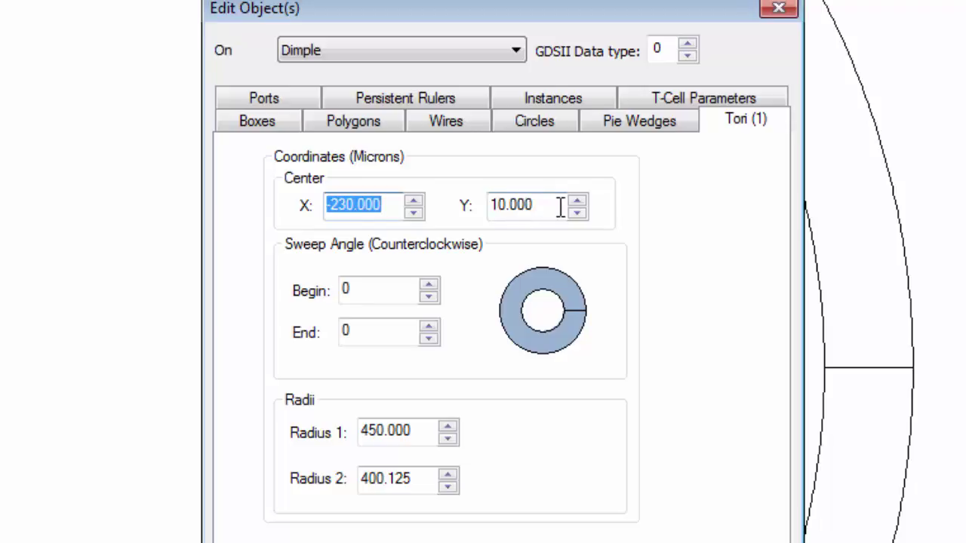
pyautogui.press('Tab')
pyautogui.write('0')
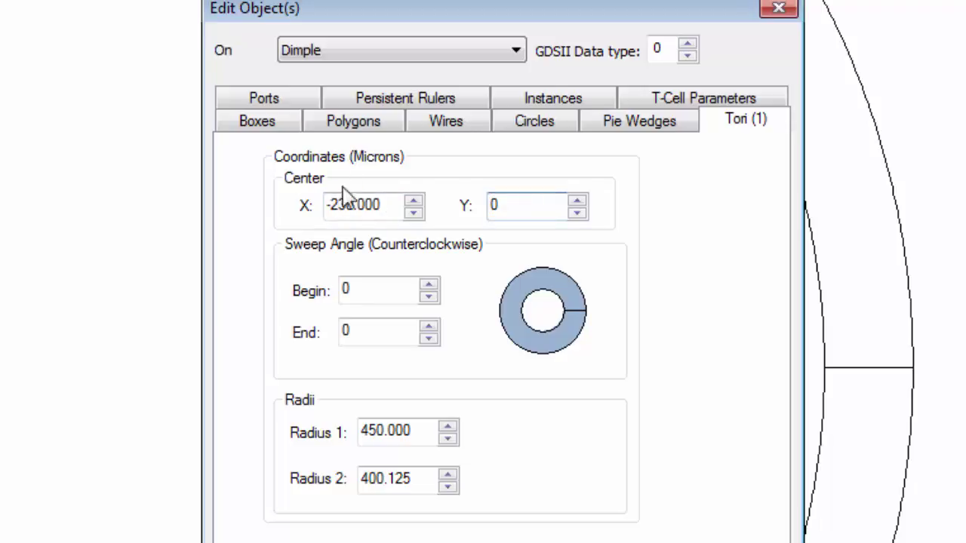
pyautogui.hotkey('shift', 'Tab')
pyautogui.write('0')
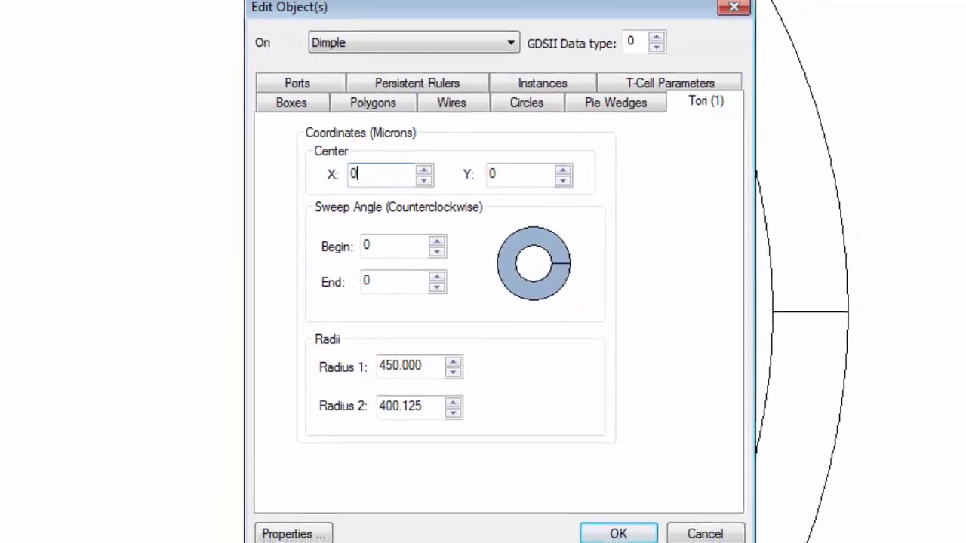
pyautogui.click(639, 528)
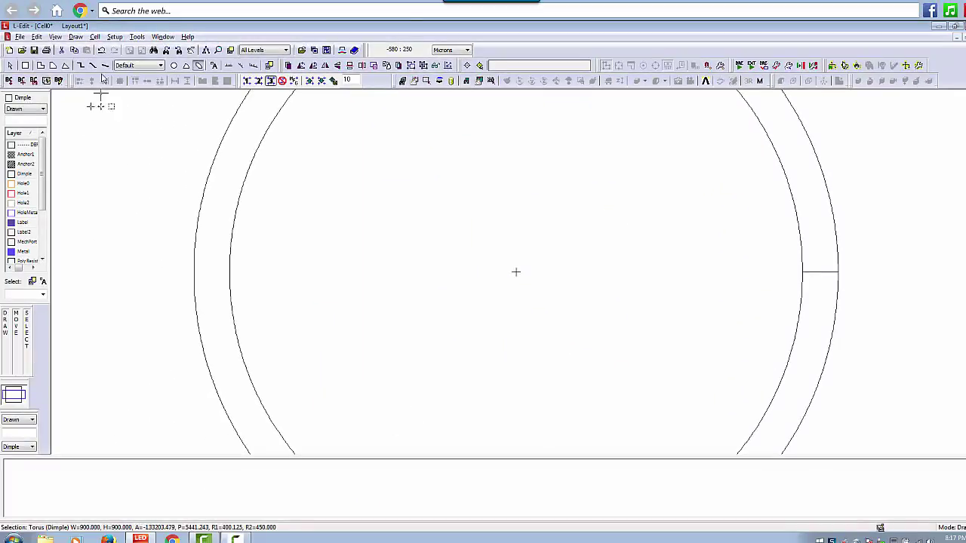
# Set the torus's Radius 1 to 245 and Radius 2 to 250 microns, and clear the torus from the layout.
pyautogui.click(36, 36)
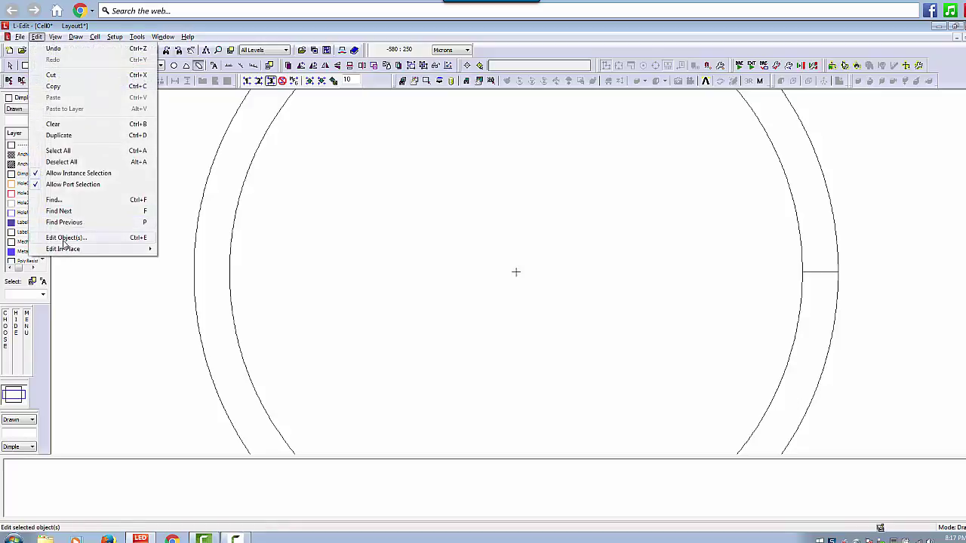
pyautogui.click(65, 238)
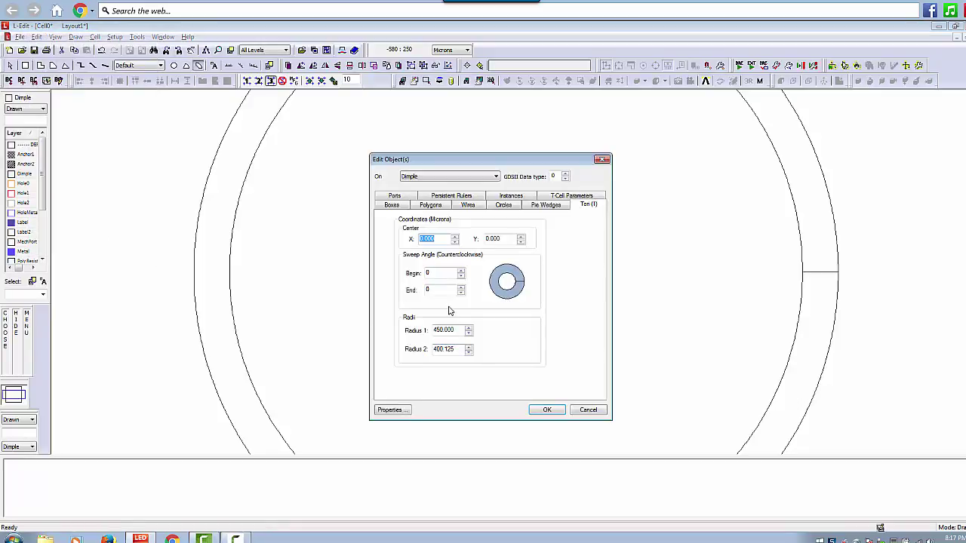
pyautogui.doubleClick(447, 350)
pyautogui.write('250')
pyautogui.doubleClick(454, 330)
pyautogui.write('245')
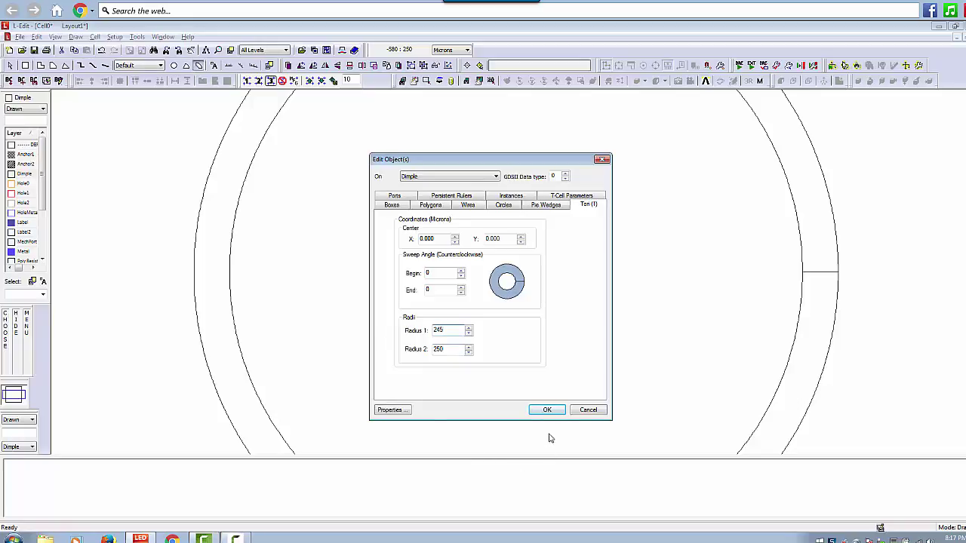
pyautogui.click(547, 411)
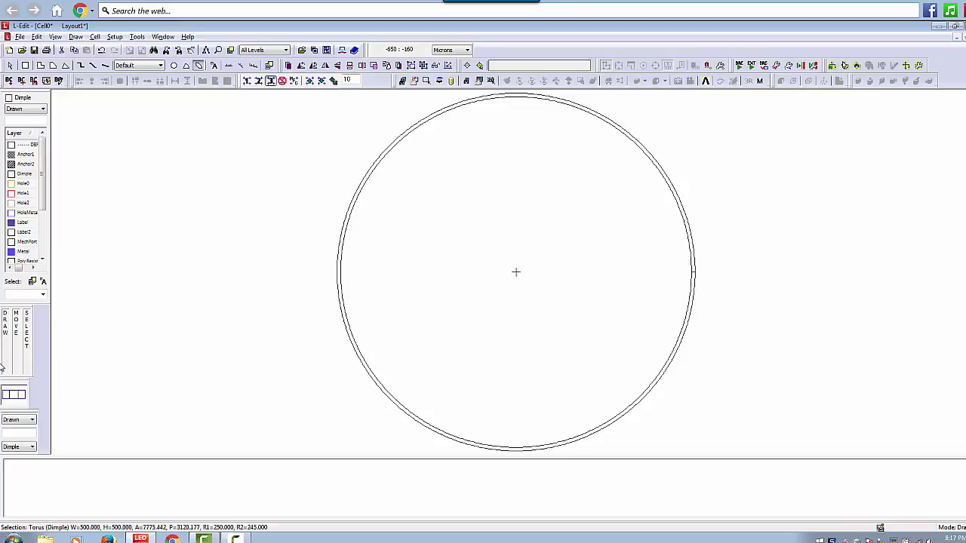
pyautogui.click(38, 37)
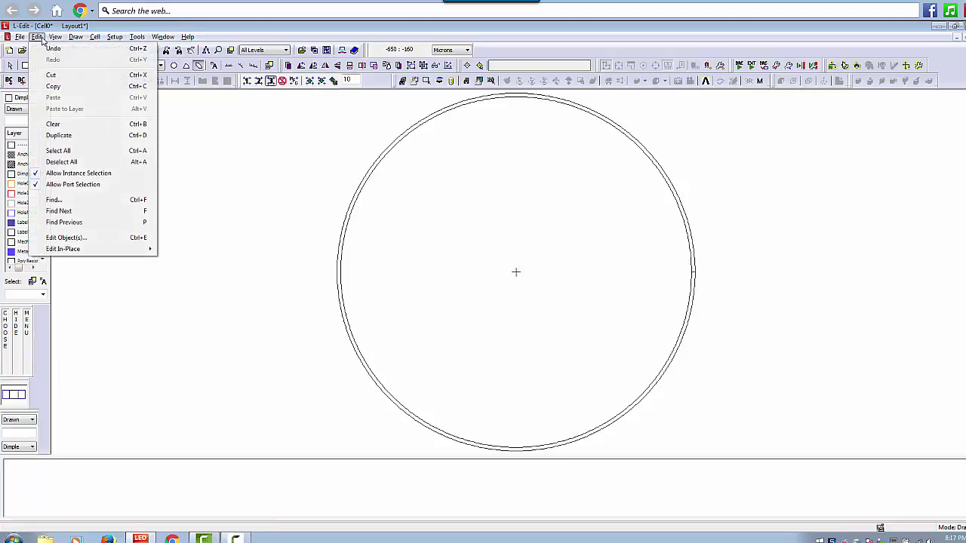
pyautogui.click(51, 124)
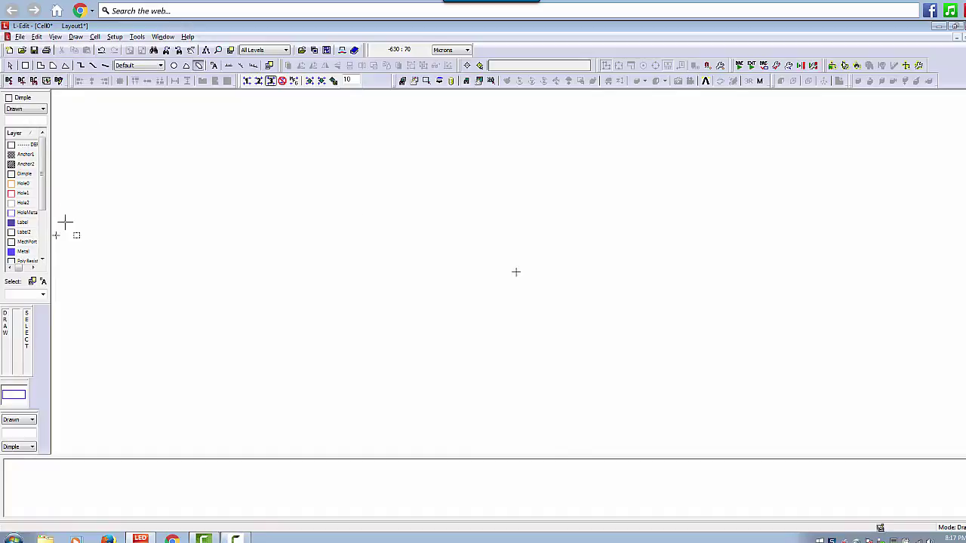
# Draw a circle with a radius of about 99 microns on the Dimple layer, above and to the left of the origin.
pyautogui.click(173, 66)
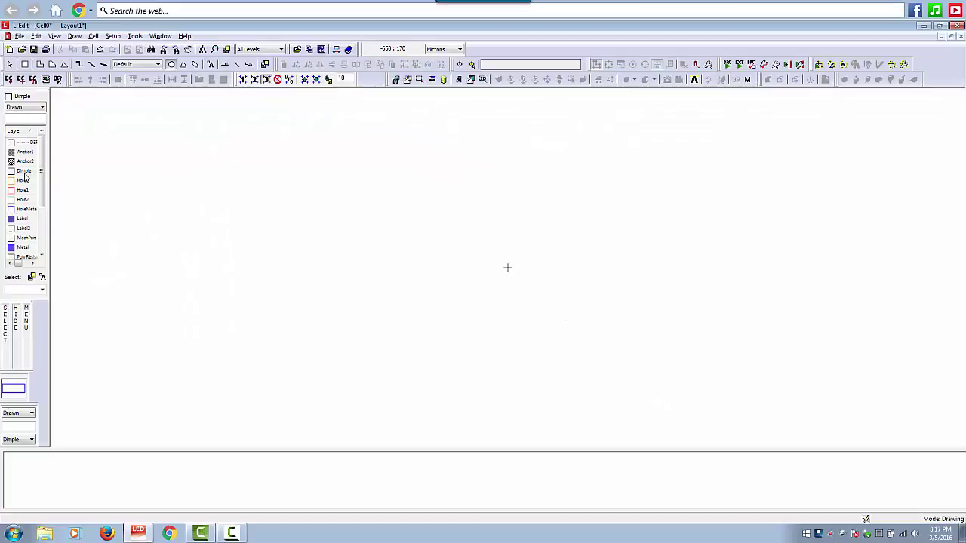
pyautogui.click(26, 172)
pyautogui.moveTo(457, 218); pyautogui.dragTo(507, 267)
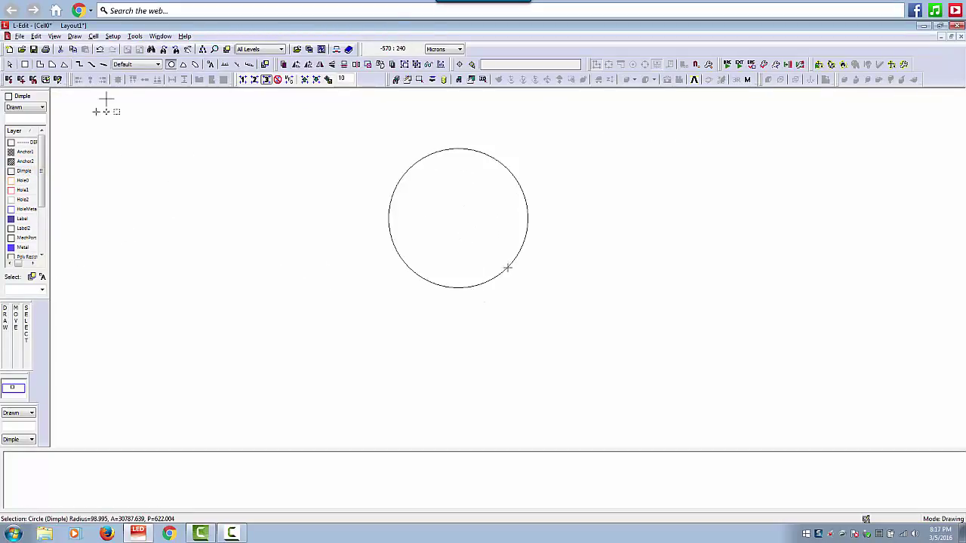
# Set the circle's center to X 0, Y 0 and its radius to 250 microns.
pyautogui.click(35, 37)
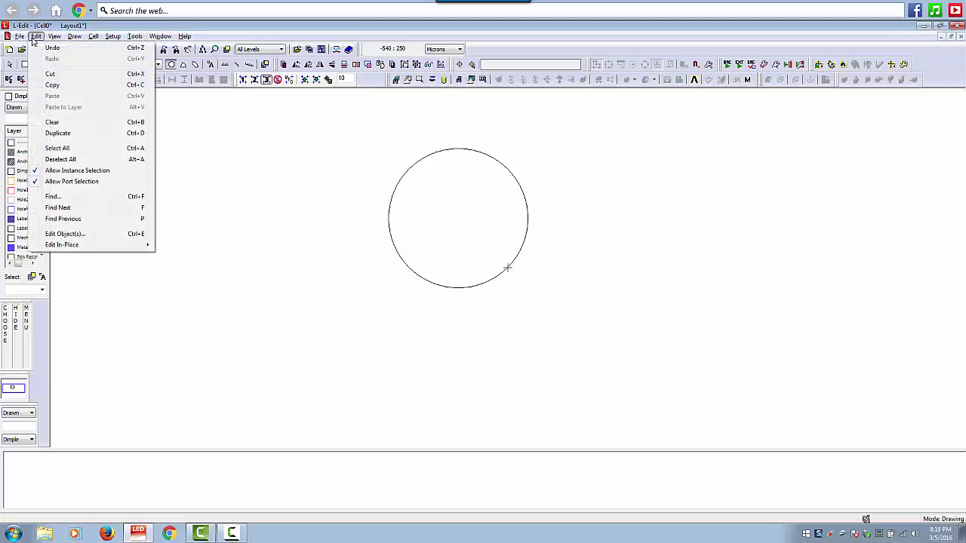
pyautogui.click(75, 234)
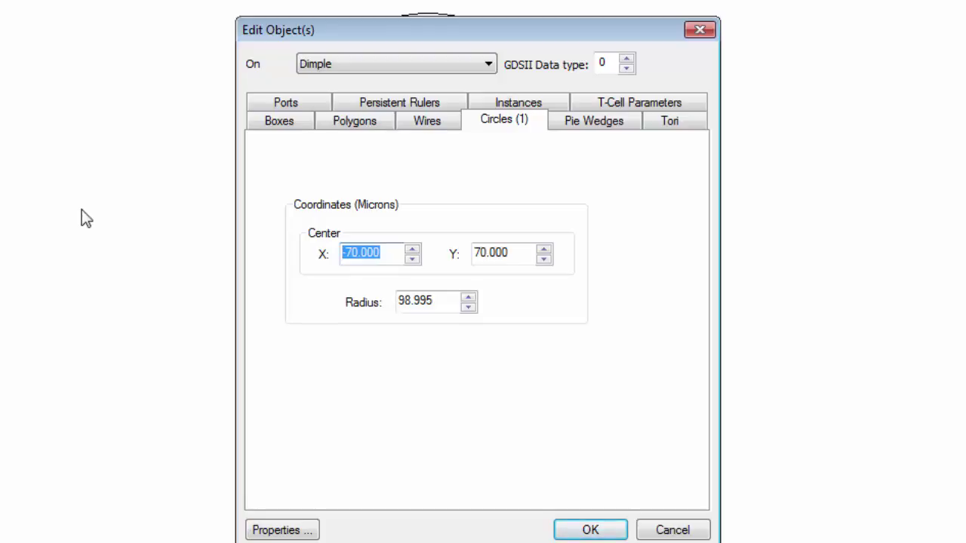
pyautogui.write('0')
pyautogui.moveTo(500, 252); pyautogui.dragTo(293, 209)
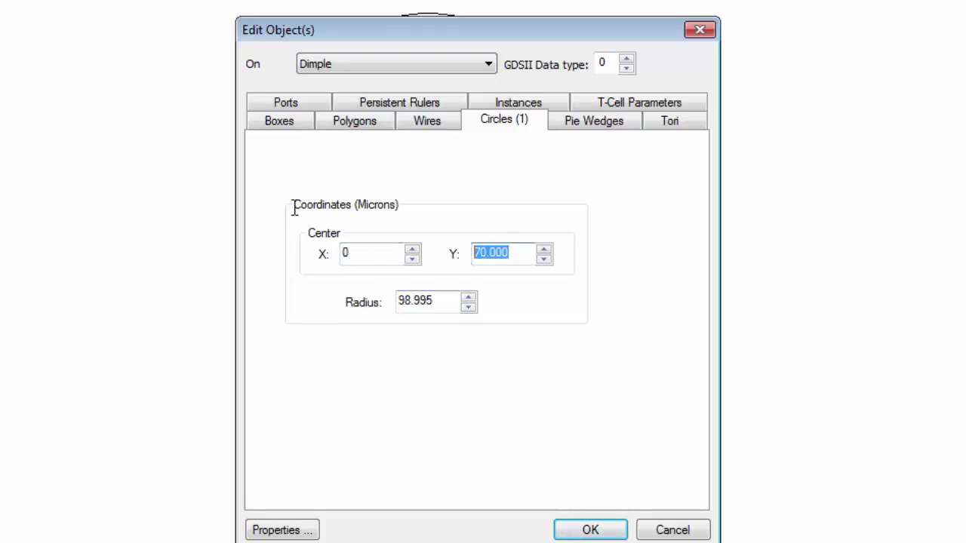
pyautogui.write('0')
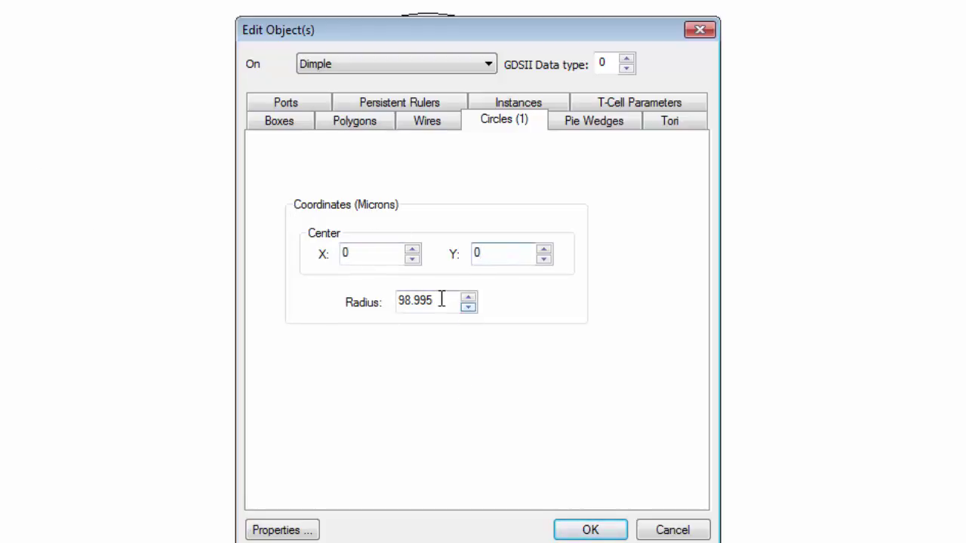
pyautogui.moveTo(442, 301); pyautogui.dragTo(397, 300)
pyautogui.write('25')
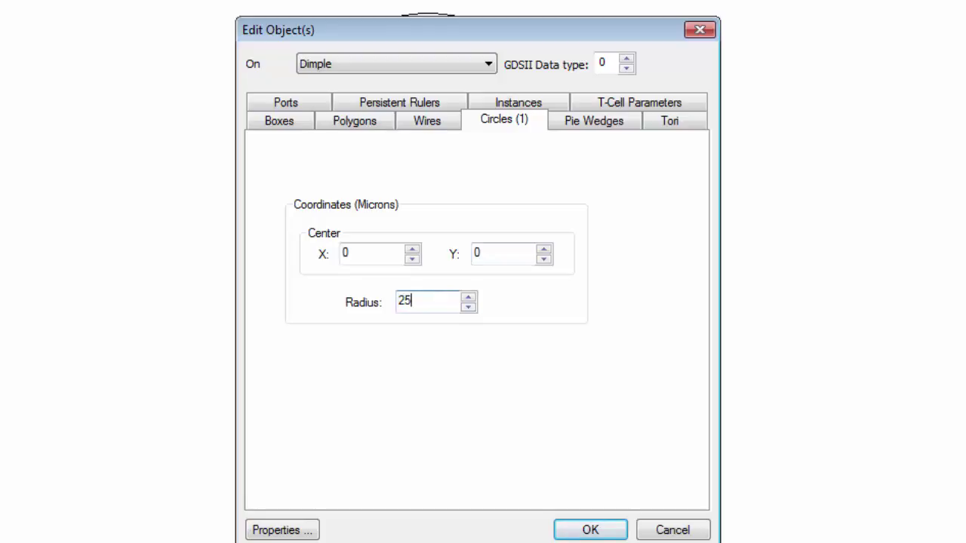
pyautogui.write('0')
pyautogui.click(585, 532)
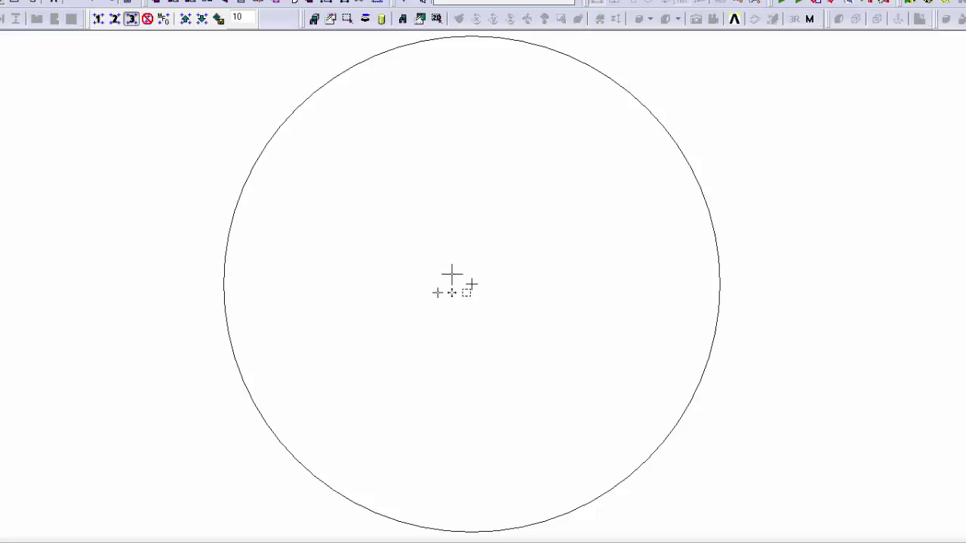
# Draw a second Dimple circle centered on the origin and set its radius to 245 microns.
pyautogui.click(472, 284)
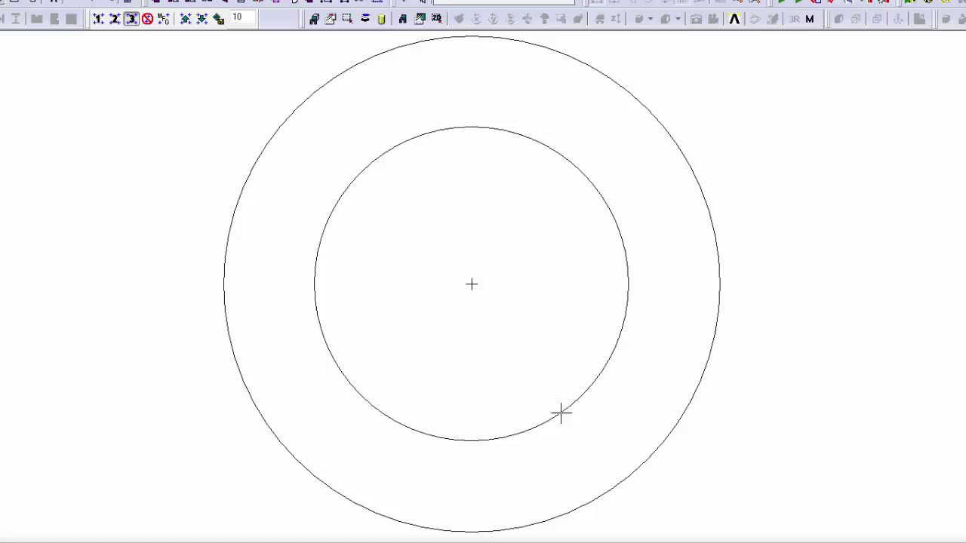
pyautogui.click(562, 412)
pyautogui.hotkey('ctrl', 'e')
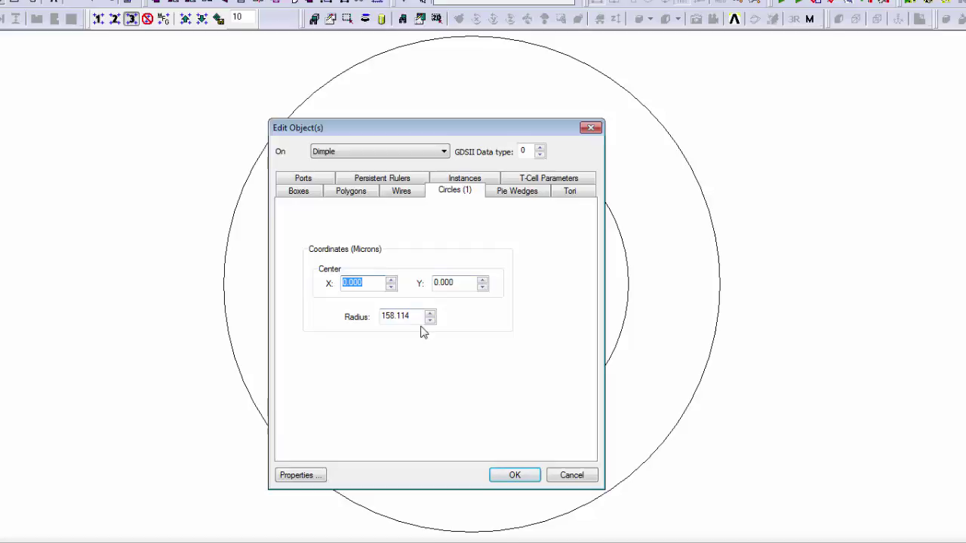
pyautogui.moveTo(420, 317); pyautogui.dragTo(242, 296)
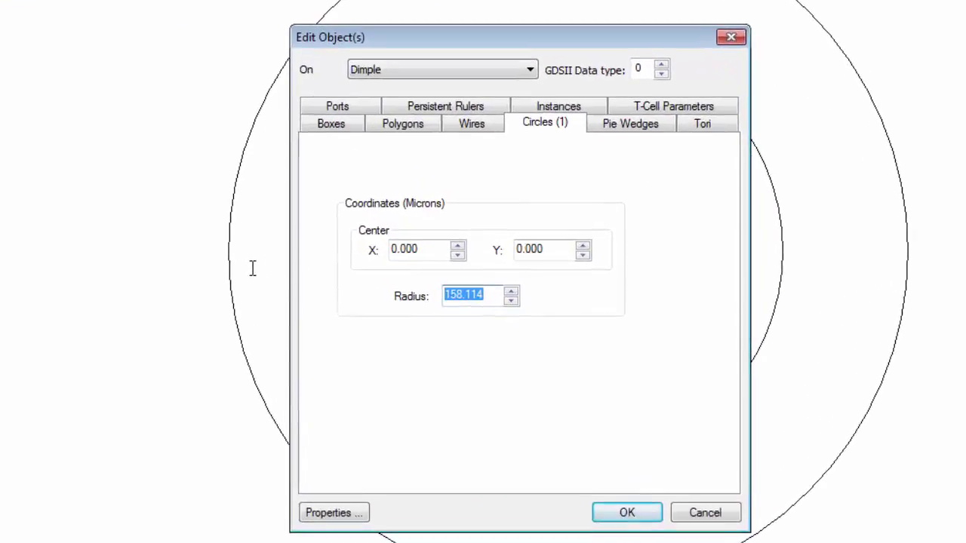
pyautogui.write('245')
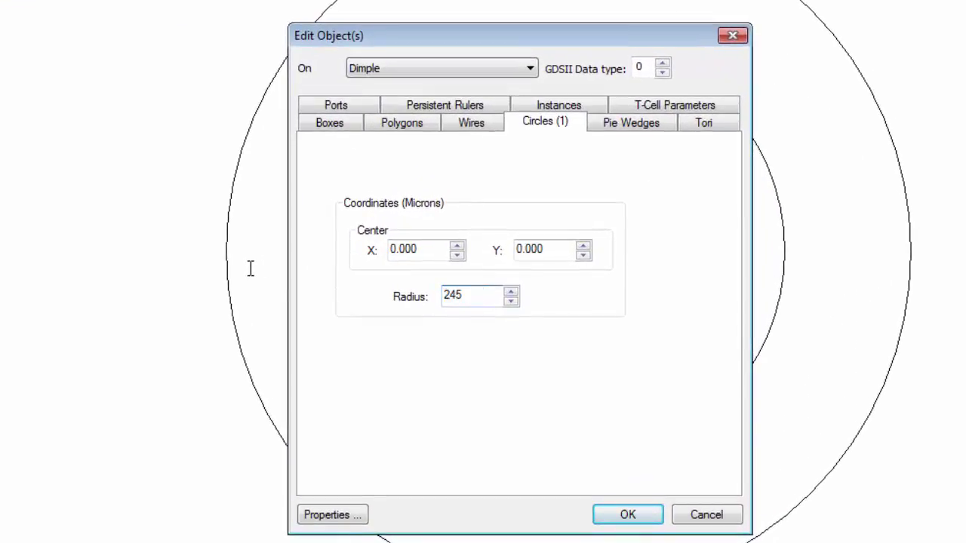
pyautogui.click(608, 517)
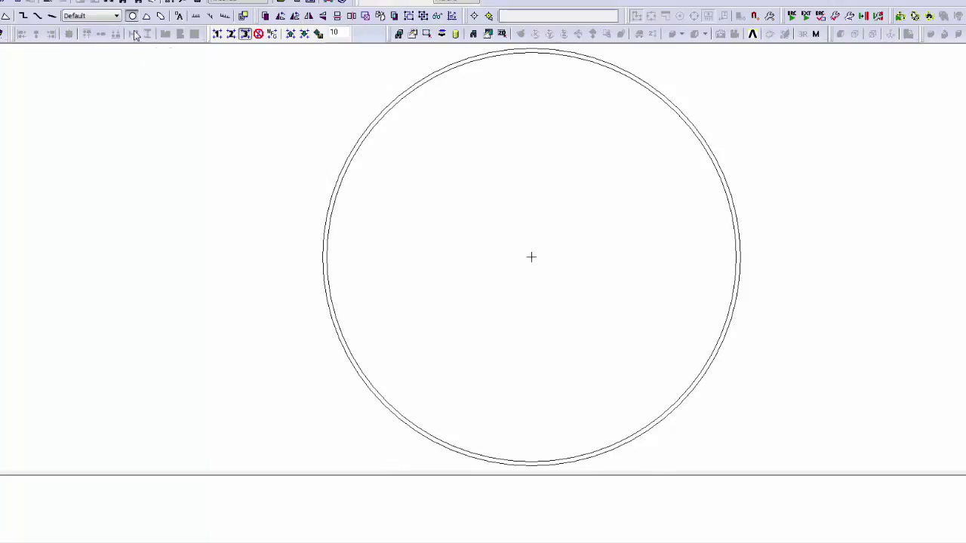
# Select both concentric circles and combine them with a Boolean Xor onto the Dimple layer, without deleting the inputs.
pyautogui.press('Escape')
pyautogui.click(264, 49)
pyautogui.click(809, 477)
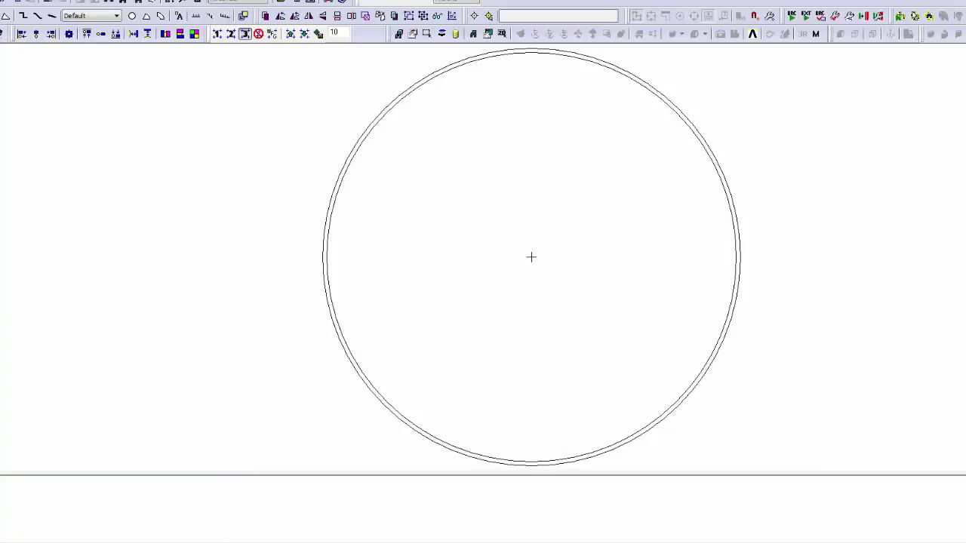
pyautogui.click(15, 0)
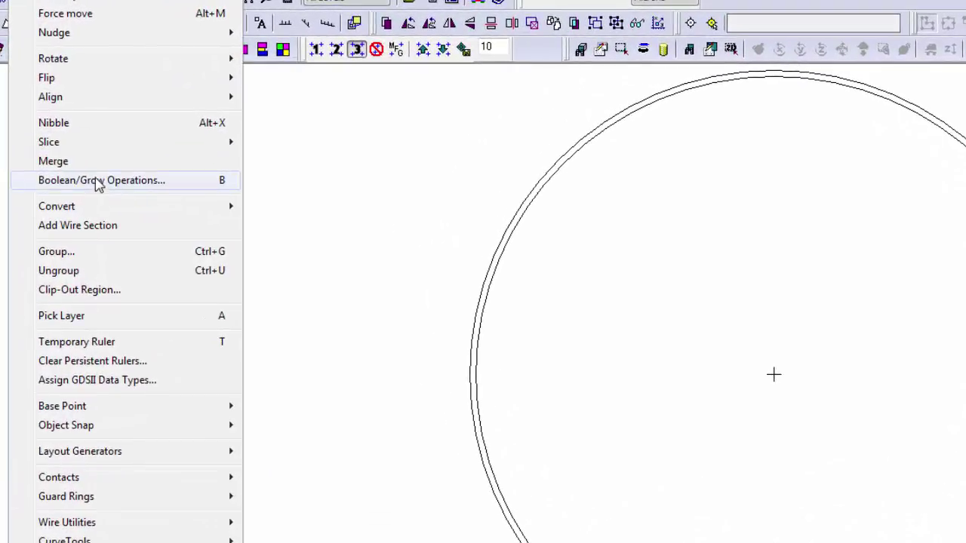
pyautogui.click(99, 183)
pyautogui.click(671, 341)
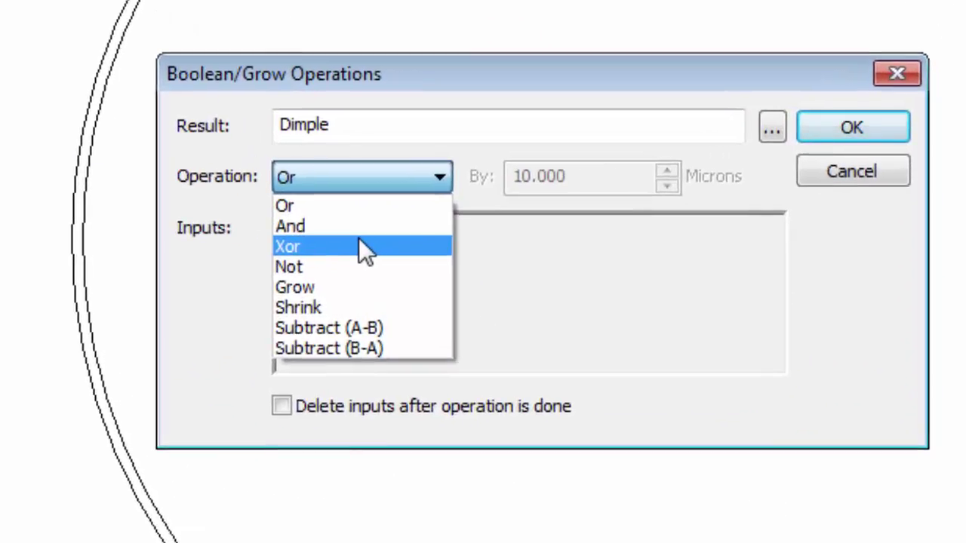
pyautogui.click(620, 375)
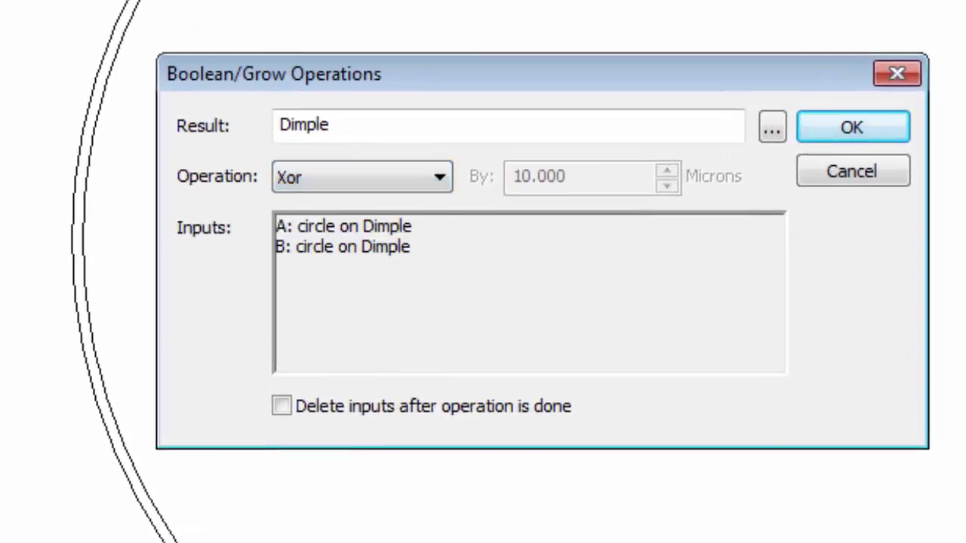
pyautogui.click(845, 125)
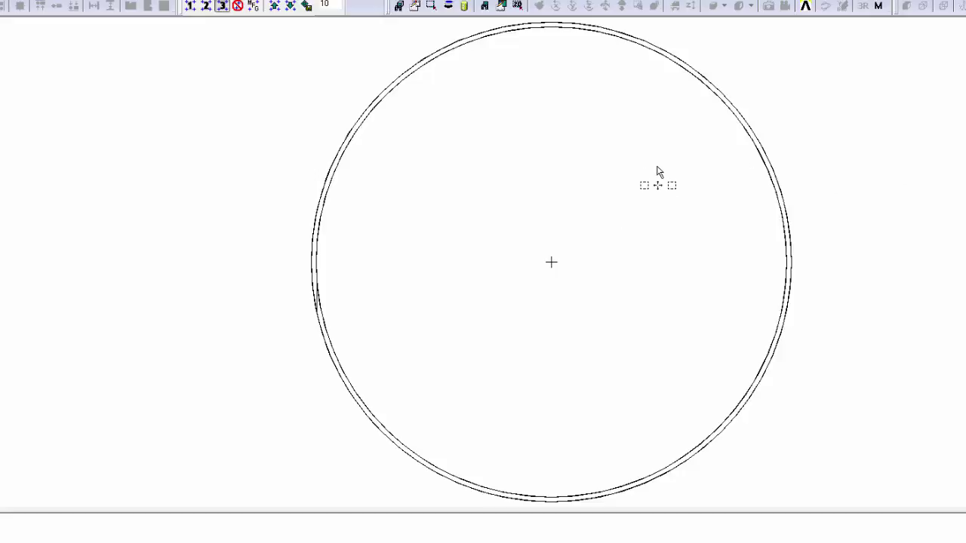
# Move the two source circles apart, one to each side of the Xor ring.
pyautogui.click(657, 166)
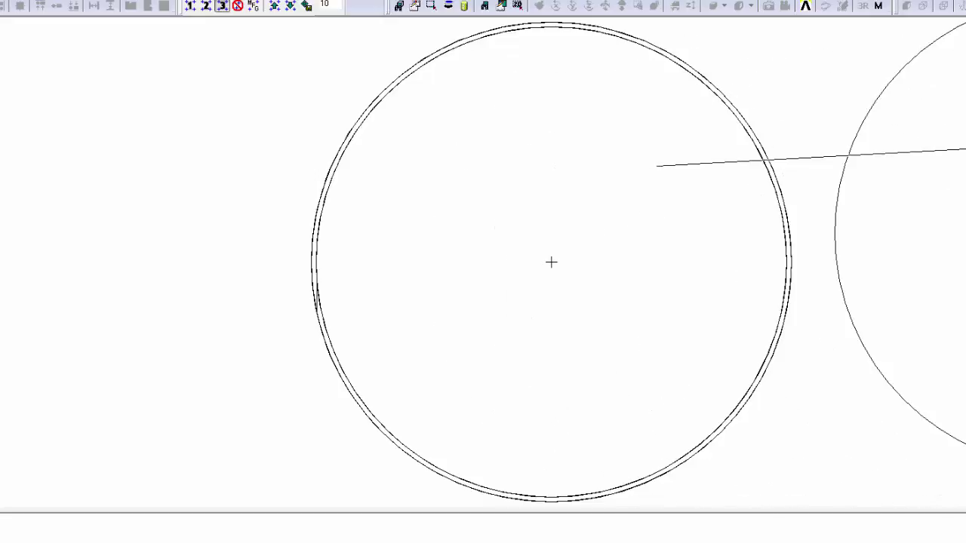
pyautogui.click(965, 172)
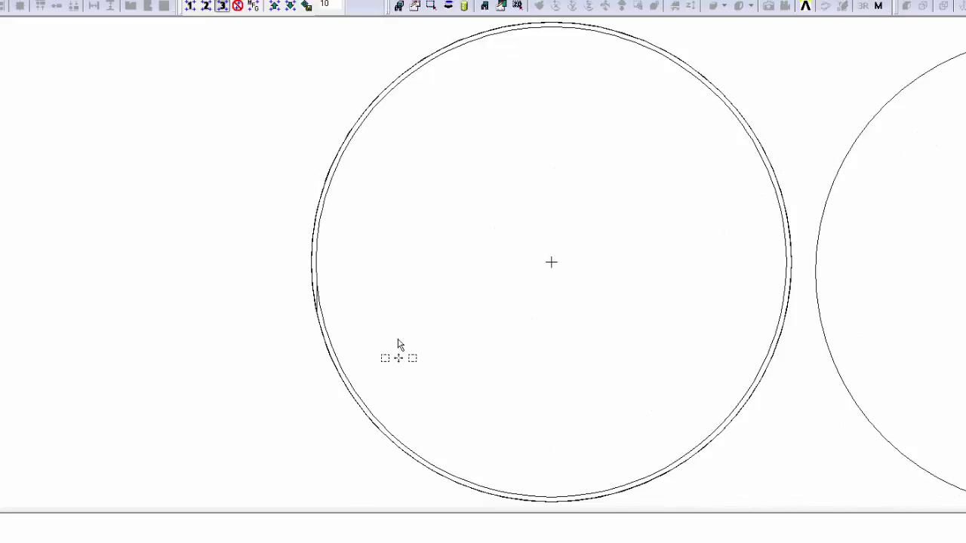
pyautogui.click(513, 301)
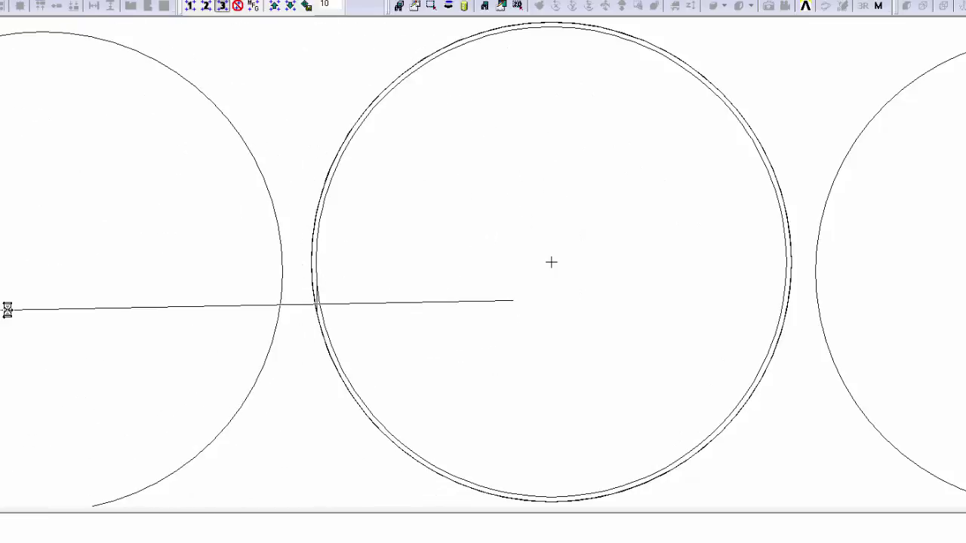
pyautogui.click(4, 308)
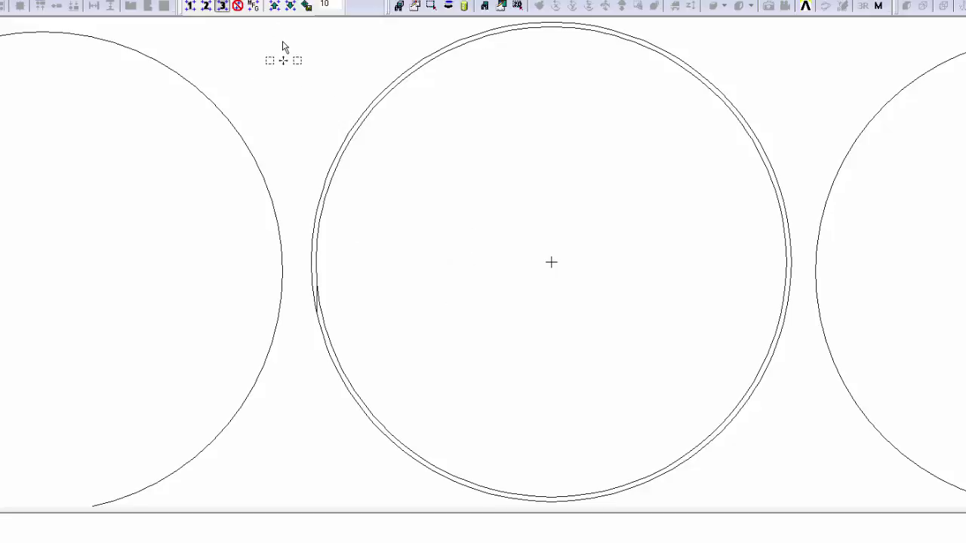
# Select the whole Xor ring, shift it away from the origin and move it back to its original place.
pyautogui.moveTo(282, 21)
pyautogui.mouseDown()
pyautogui.moveTo(886, 367)
pyautogui.moveTo(812, 507)
pyautogui.mouseUp()
pyautogui.click(436, 262)
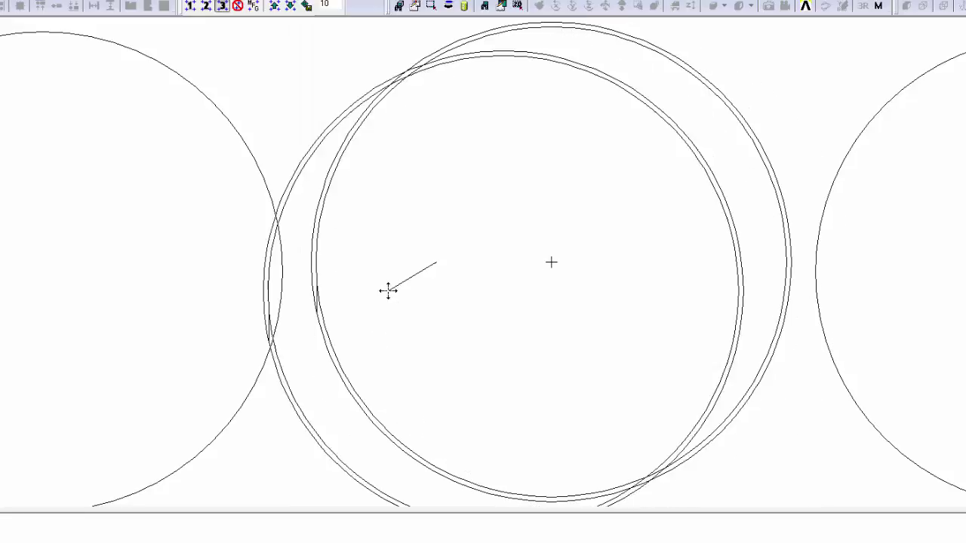
pyautogui.click(437, 282)
pyautogui.click(436, 282)
pyautogui.click(455, 261)
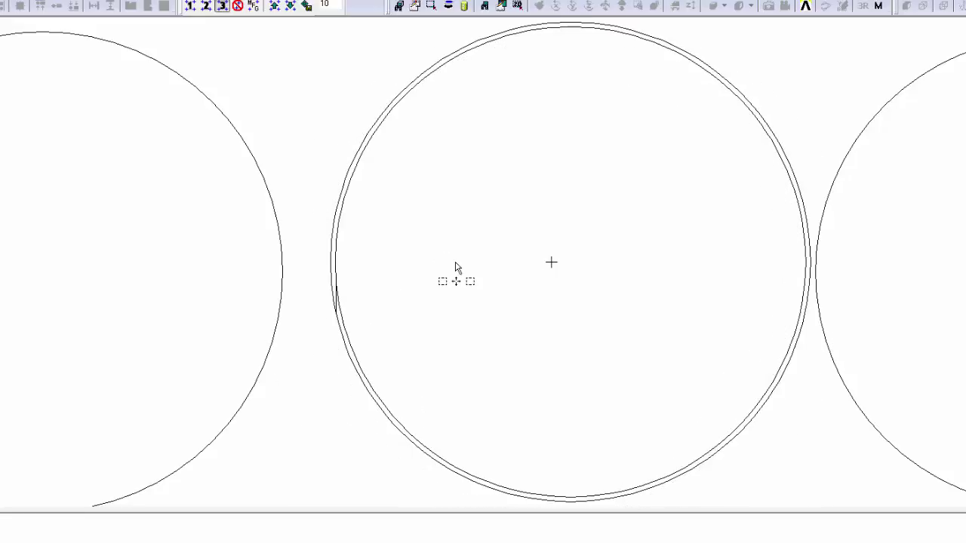
pyautogui.click(456, 253)
pyautogui.click(436, 262)
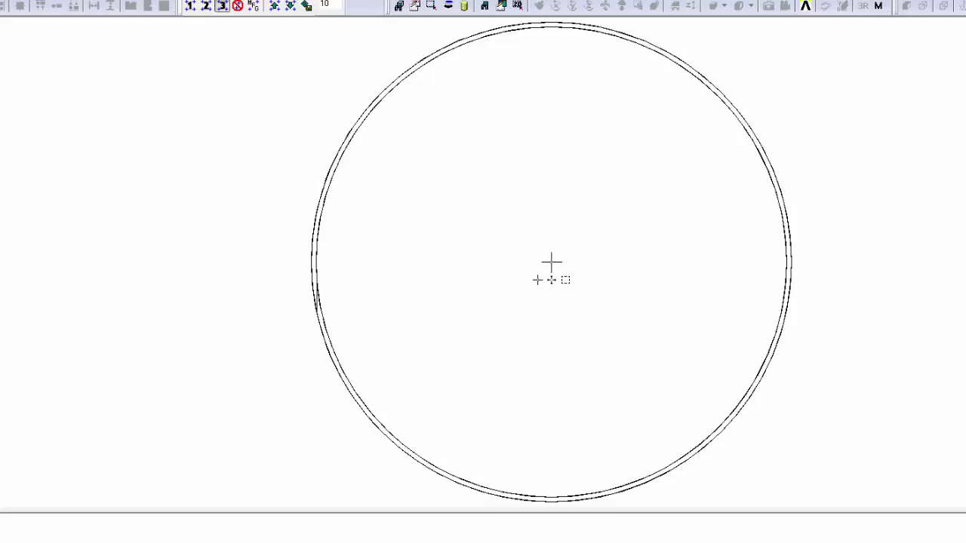
# Draw a circle with a radius of about 336 microns on the Poly1 layer, centered on the origin.
pyautogui.click(551, 261)
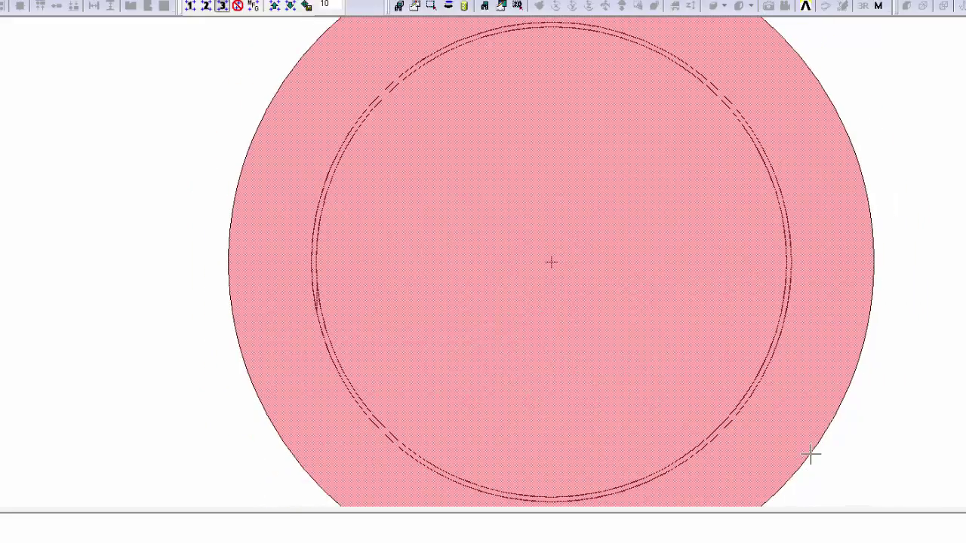
pyautogui.click(811, 458)
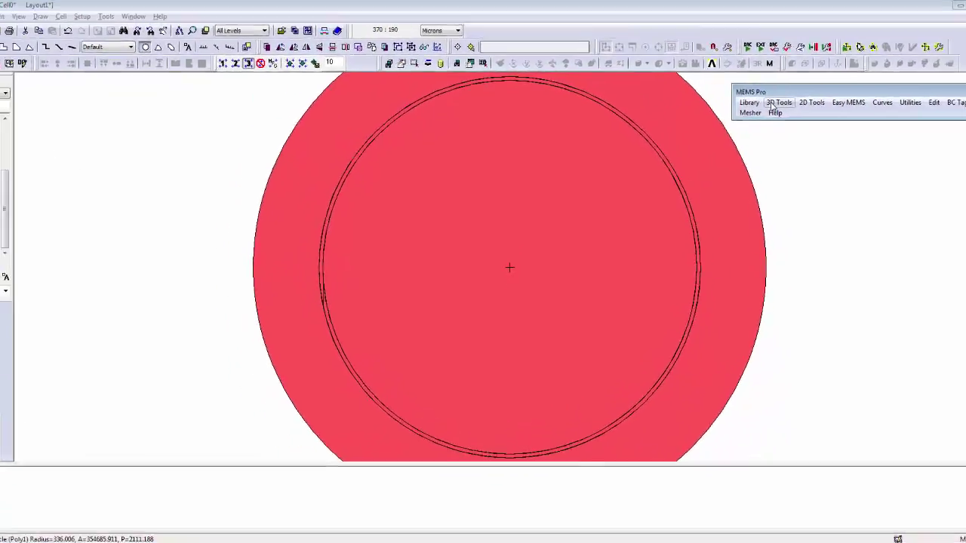
# Set the 3D area as a box spanning the Poly1 circle's width, from its horizontal centerline down to about X 420, Y -140.
pyautogui.click(778, 103)
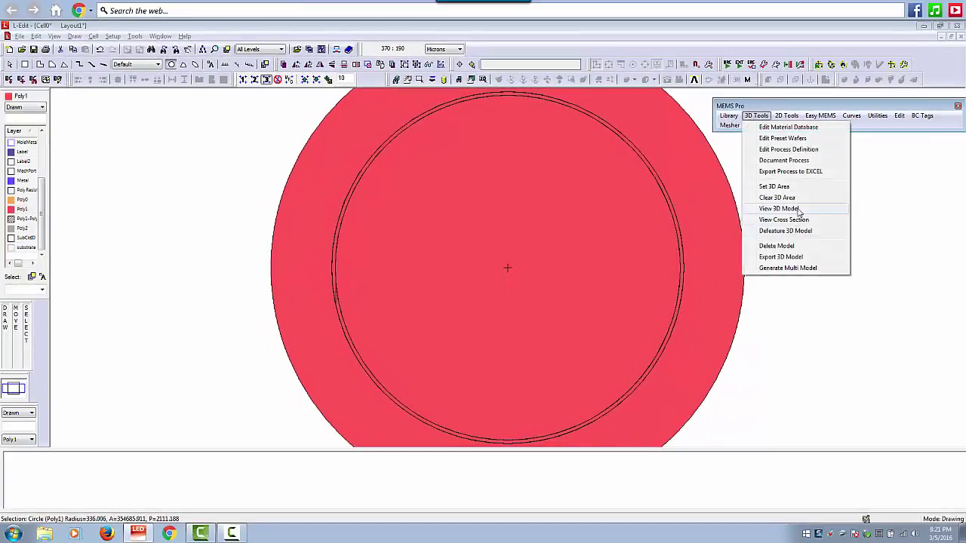
pyautogui.click(781, 187)
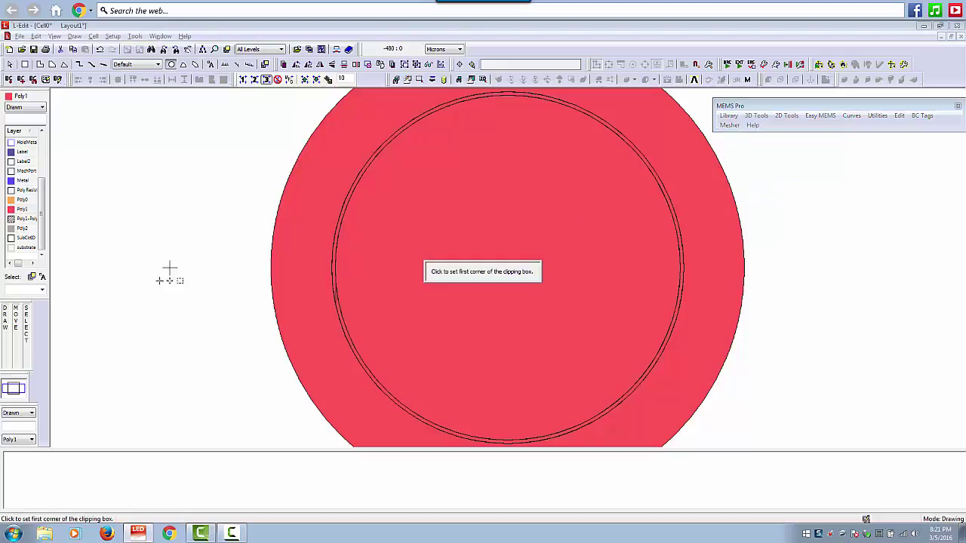
pyautogui.click(198, 268)
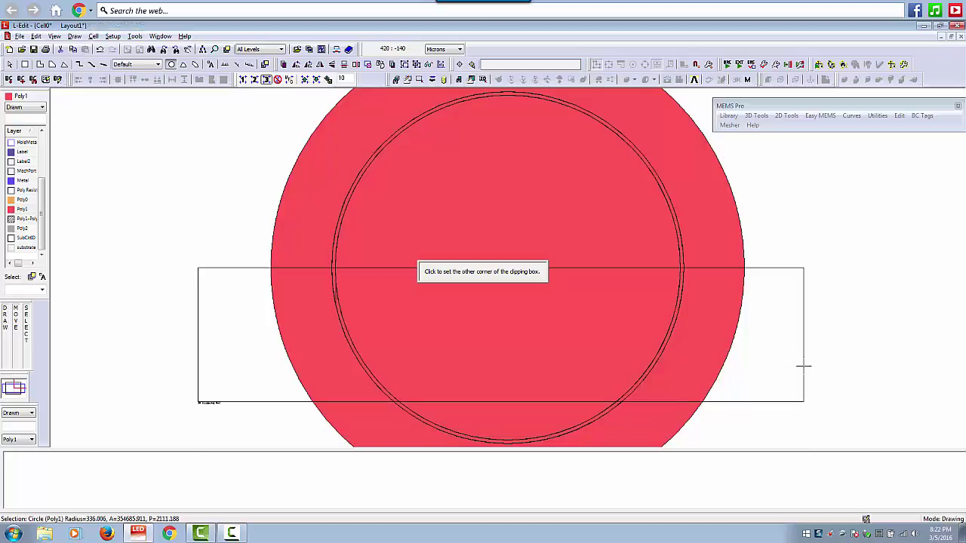
pyautogui.click(802, 367)
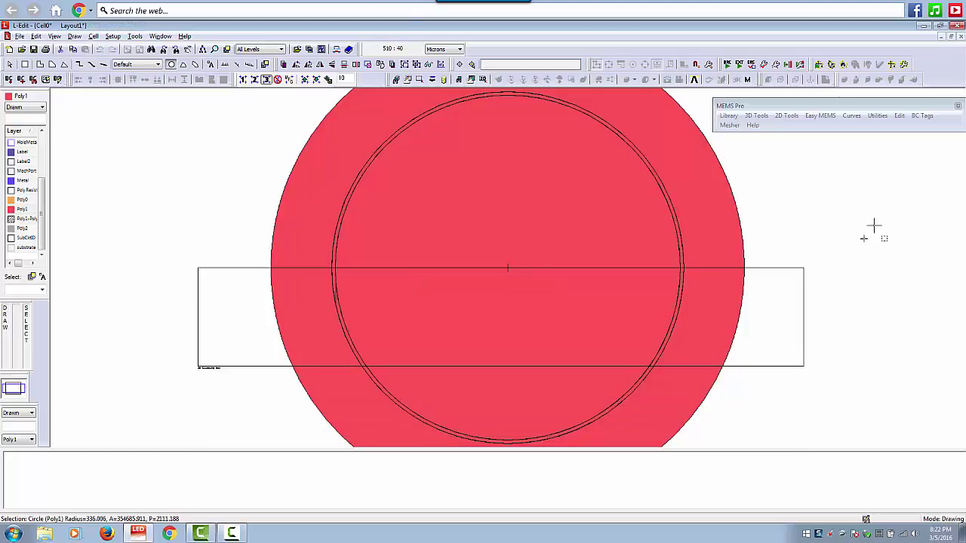
# Generate the 3D model of the clipped area, close the log dialog and examine the dimple's profile on the cut face.
pyautogui.click(753, 125)
pyautogui.click(757, 117)
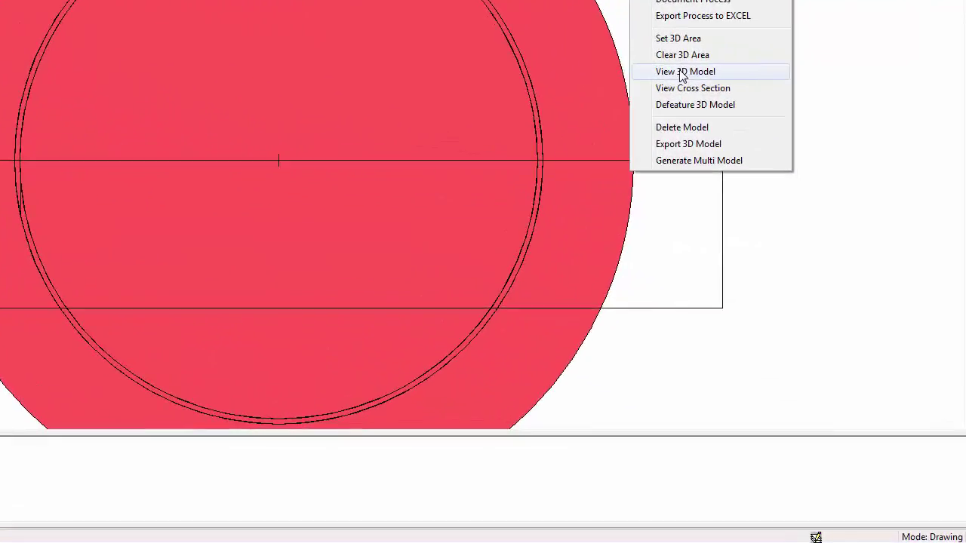
pyautogui.click(779, 208)
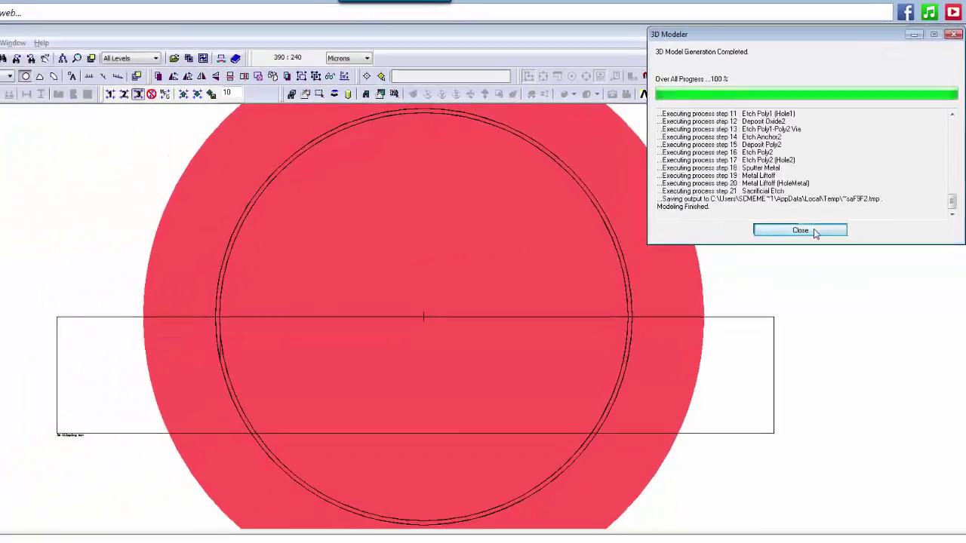
pyautogui.click(776, 294)
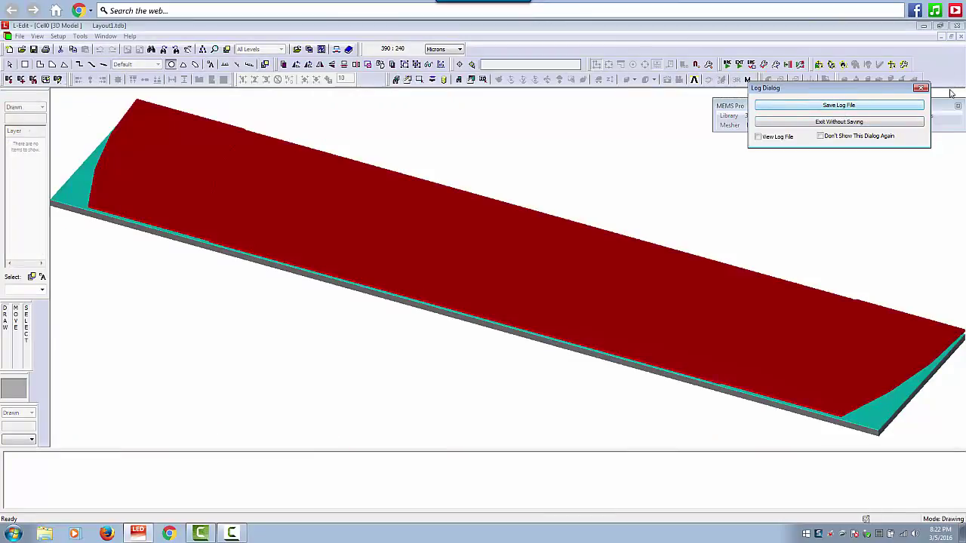
pyautogui.click(920, 88)
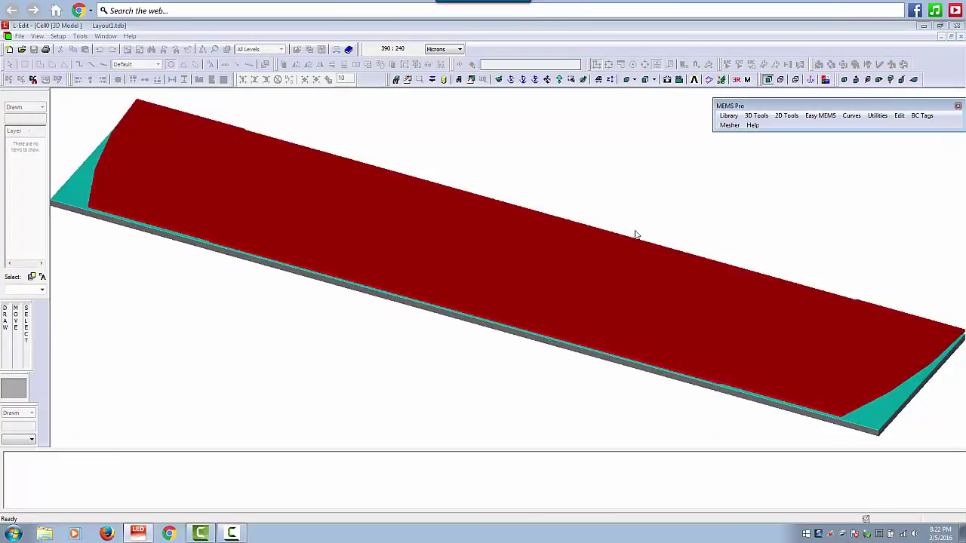
pyautogui.click(498, 80)
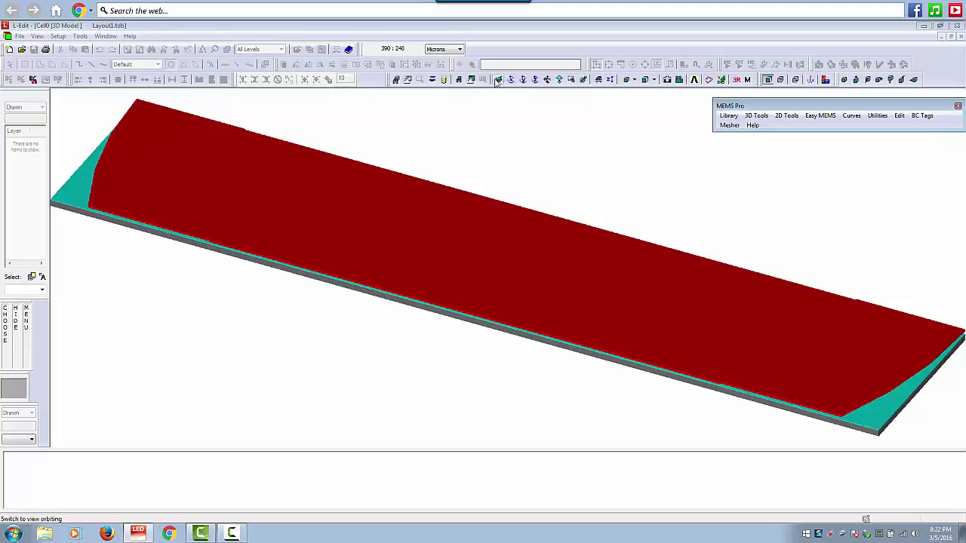
pyautogui.moveTo(626, 332); pyautogui.dragTo(650, 314)
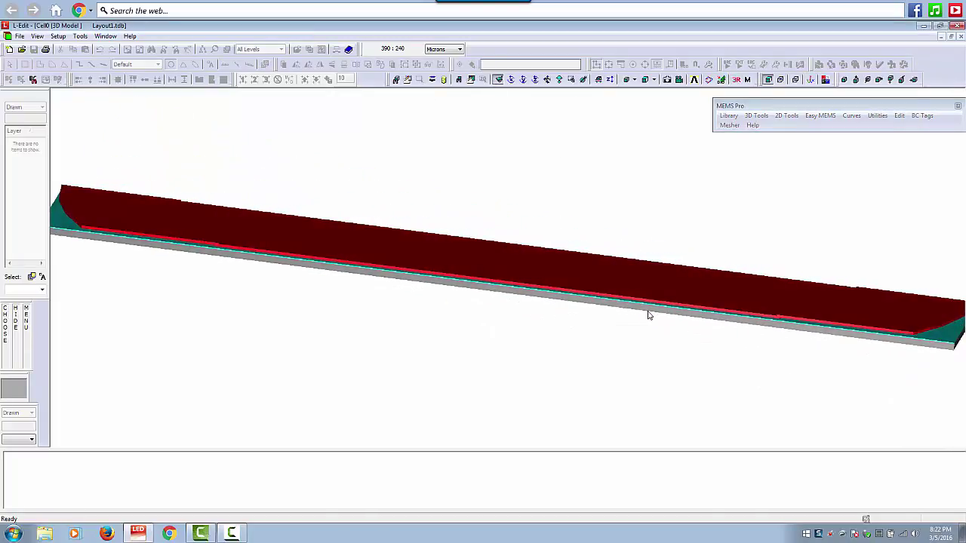
pyautogui.scroll(2, 545, 258)
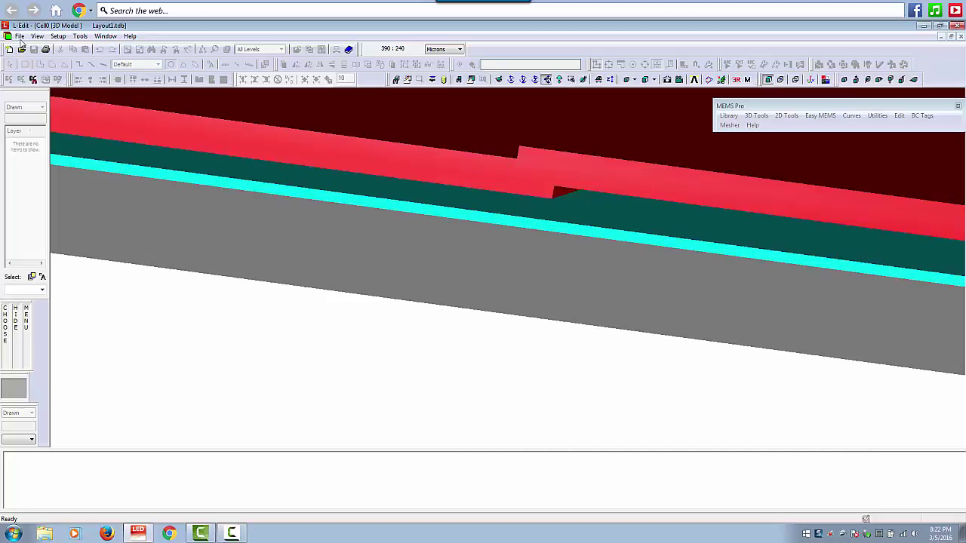
# Switch back to the Cell0 layout and move the 250 and 245 micron Dimple source circles off to either side of the ring.
pyautogui.click(105, 37)
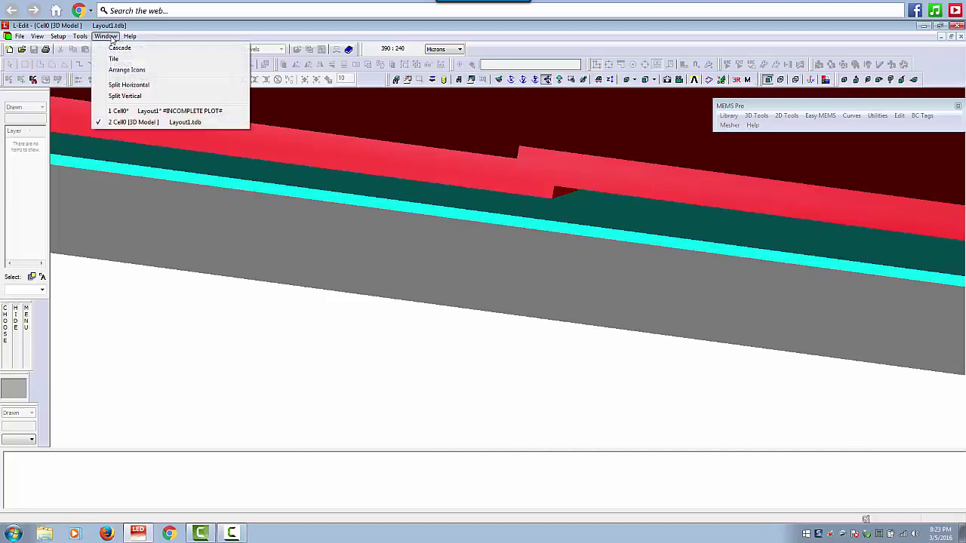
pyautogui.click(122, 111)
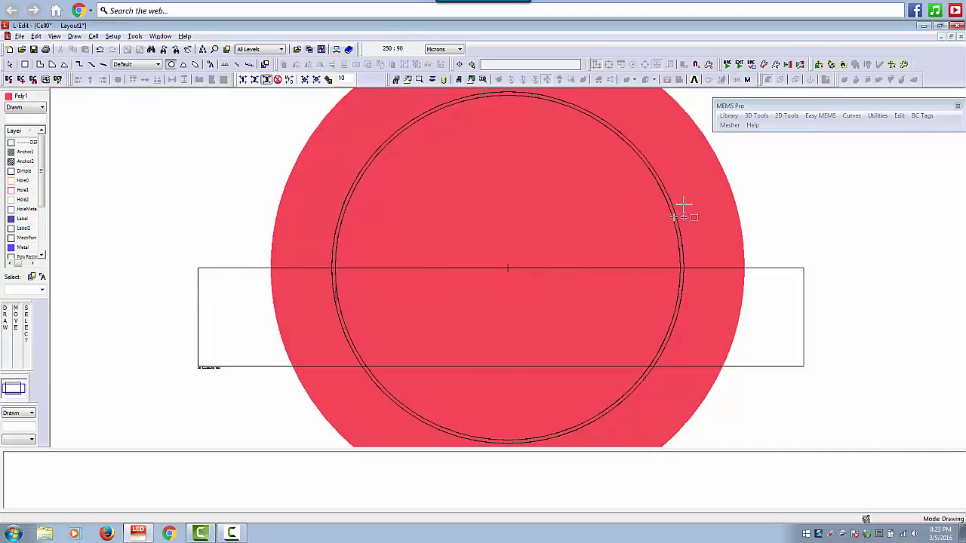
pyautogui.click(9, 64)
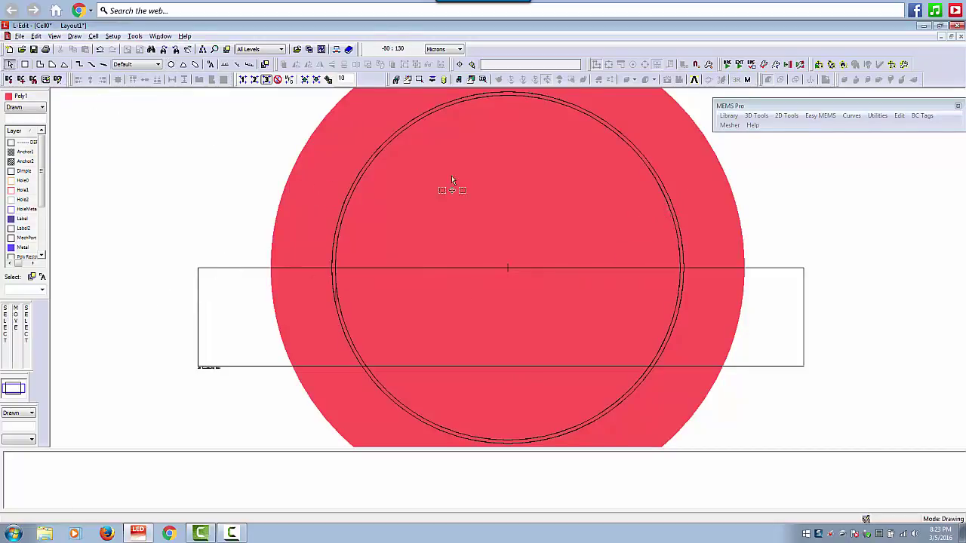
pyautogui.click(665, 203)
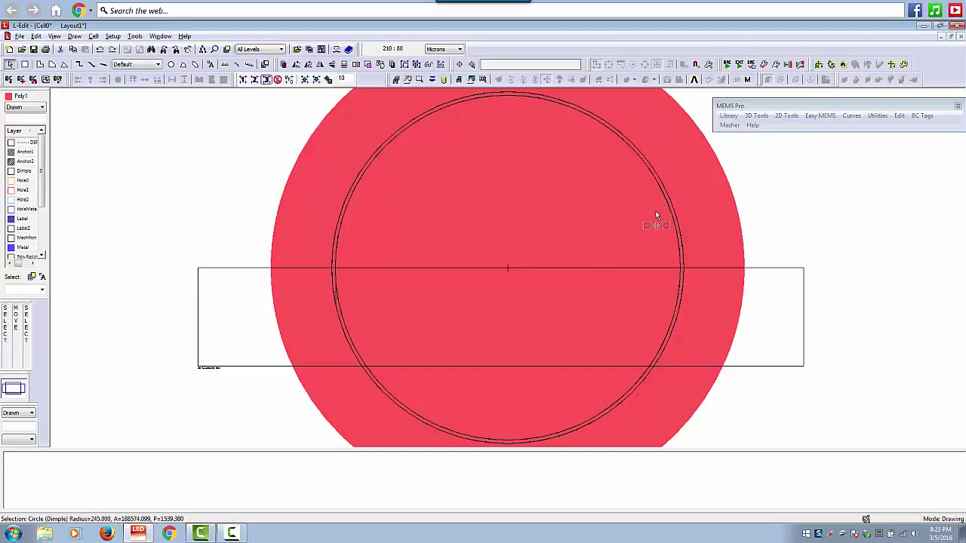
pyautogui.moveTo(606, 197); pyautogui.dragTo(963, 245, button='middle')
pyautogui.moveTo(606, 225); pyautogui.dragTo(141, 218, button='middle')
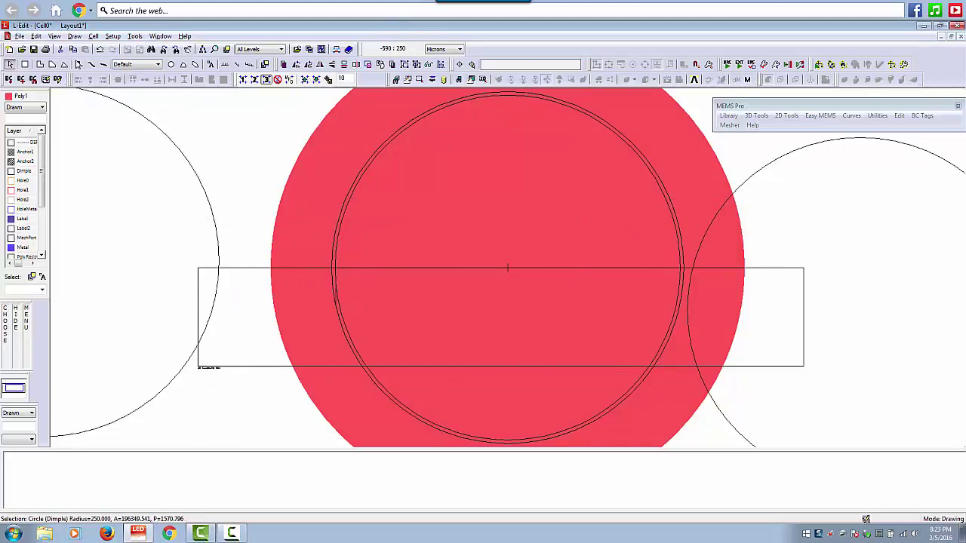
# Delete both displaced Dimple source circles from the layout.
pyautogui.click(37, 36)
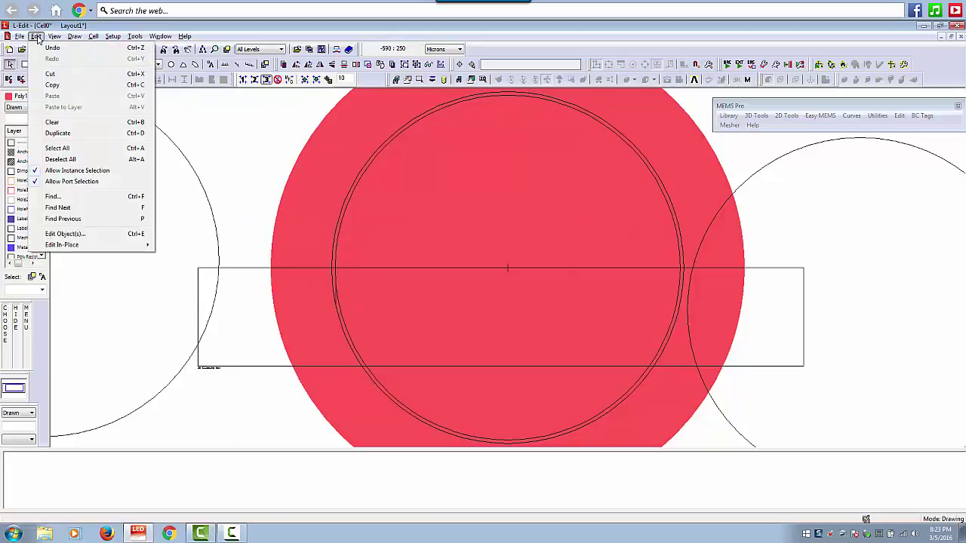
pyautogui.click(51, 122)
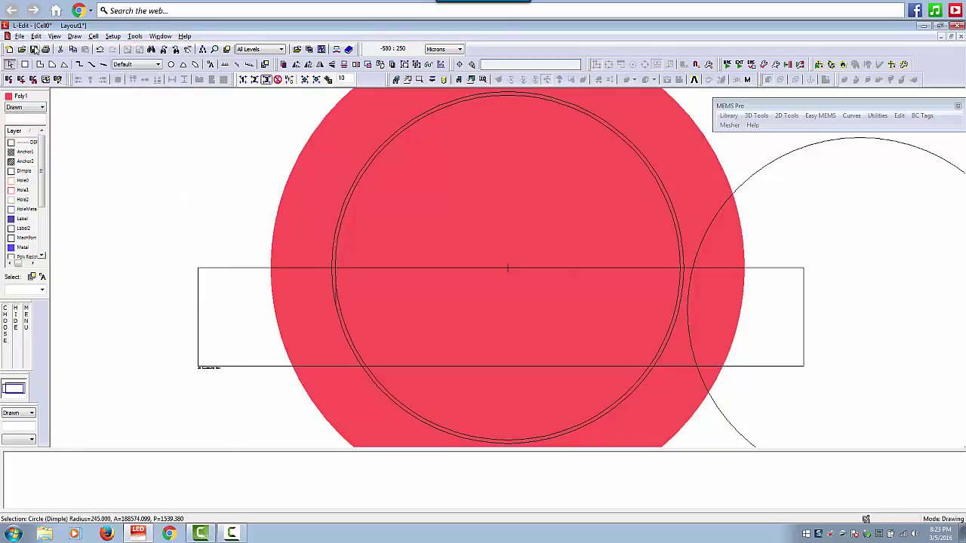
pyautogui.click(36, 36)
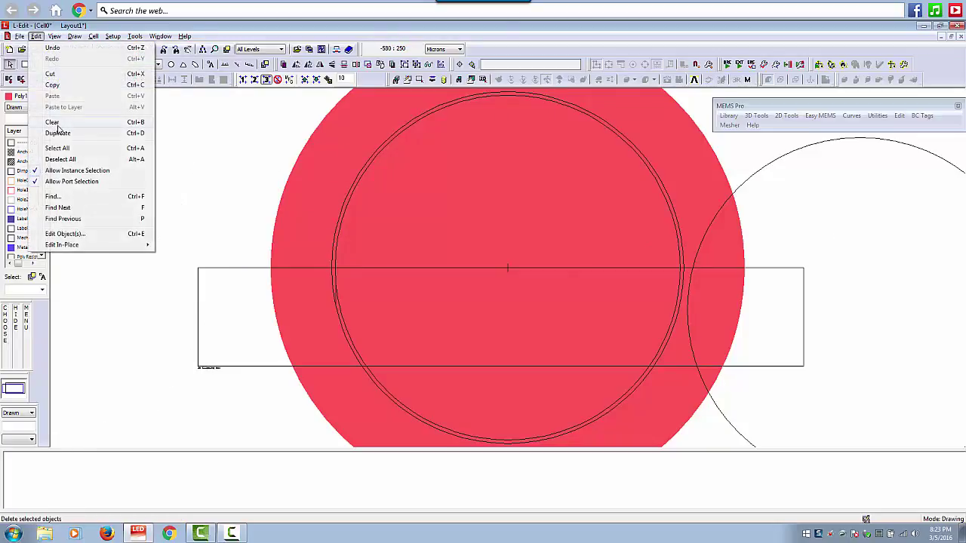
pyautogui.click(57, 124)
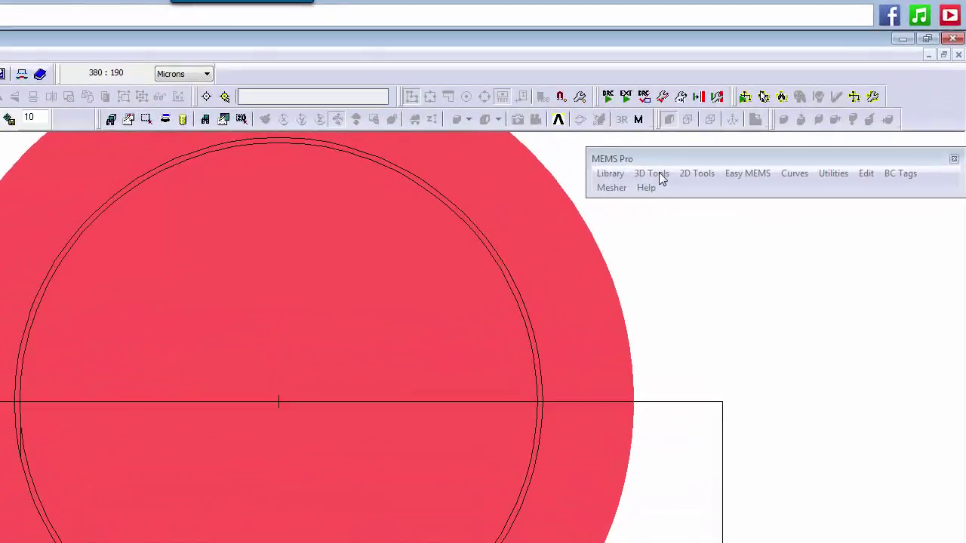
# Regenerate the 3D model from the changed layout and close the modeler and log dialogs.
pyautogui.click(659, 173)
pyautogui.click(704, 314)
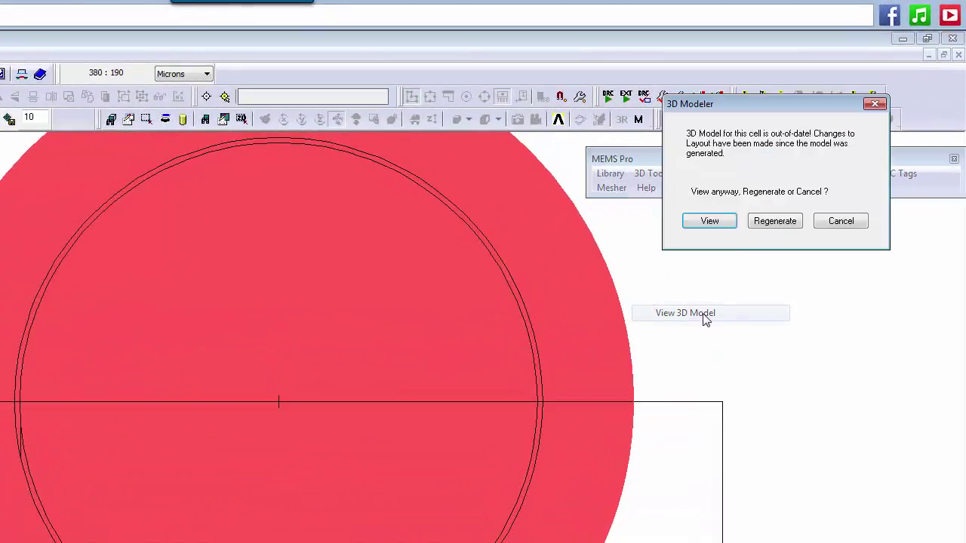
pyautogui.click(775, 221)
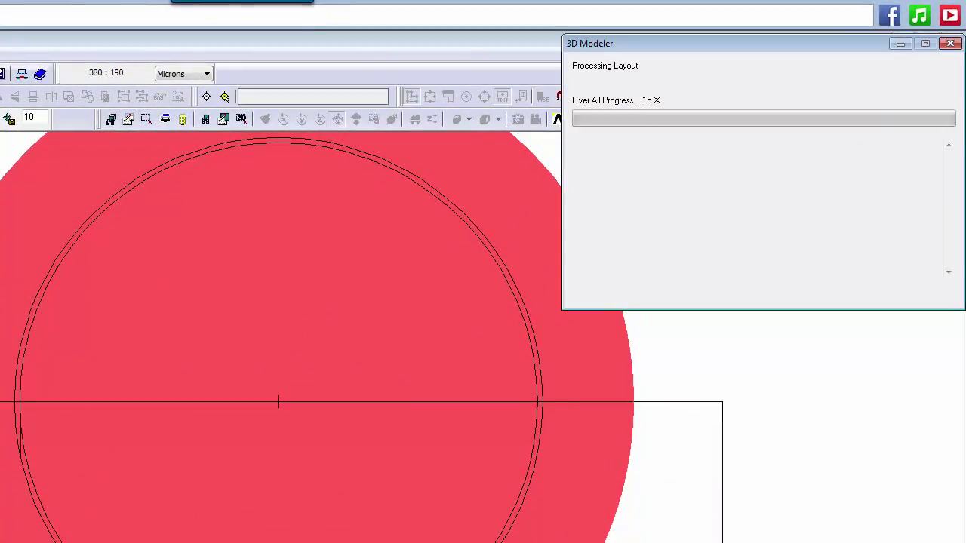
pyautogui.click(796, 292)
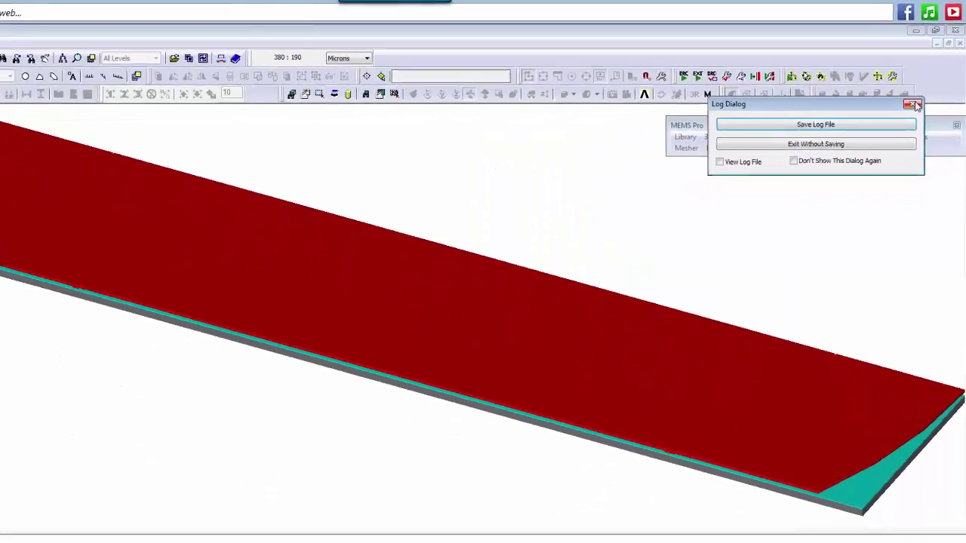
pyautogui.click(914, 105)
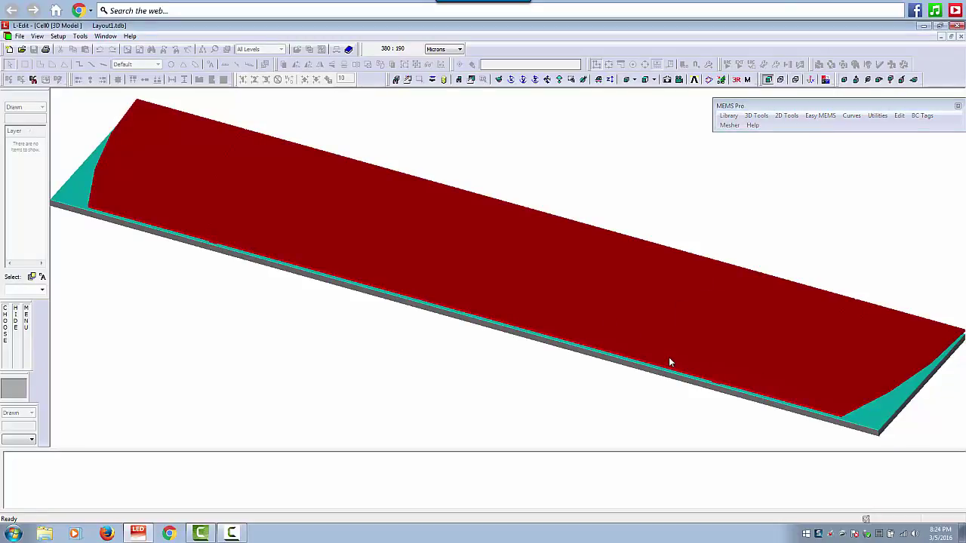
# Set the Z-scaling factor of the 3D model to 400% for a close view of the dimple's cut face.
pyautogui.click(498, 80)
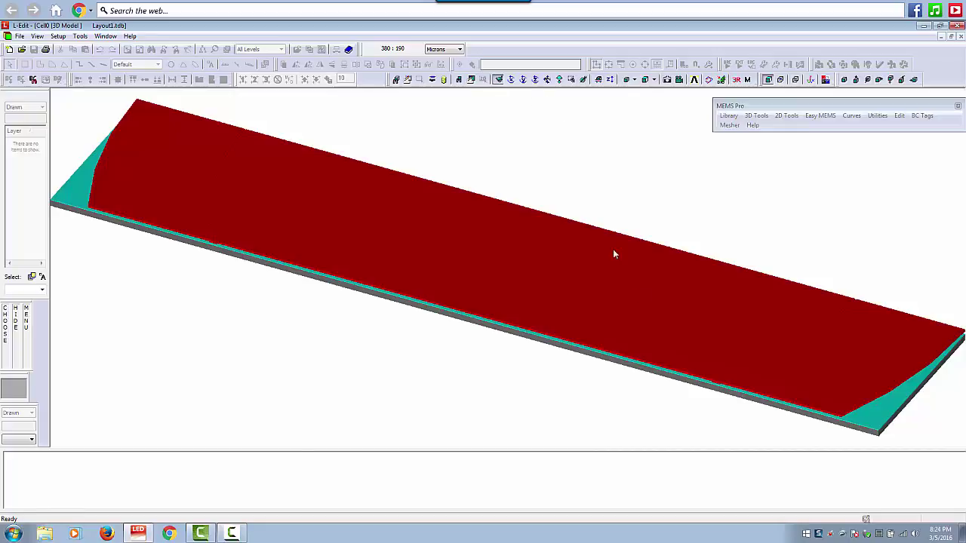
pyautogui.moveTo(675, 364); pyautogui.dragTo(702, 303)
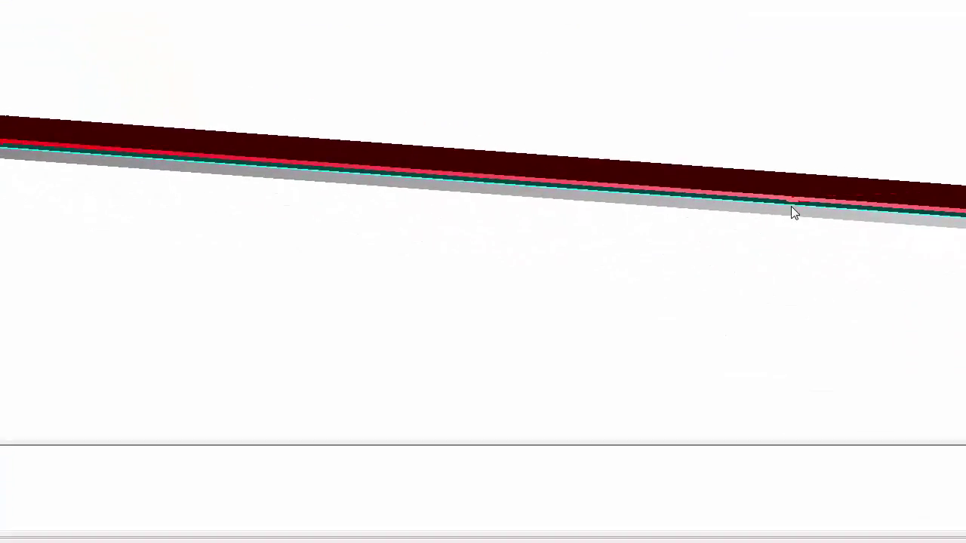
pyautogui.scroll(5, 779, 226)
pyautogui.moveTo(779, 227); pyautogui.dragTo(562, 181)
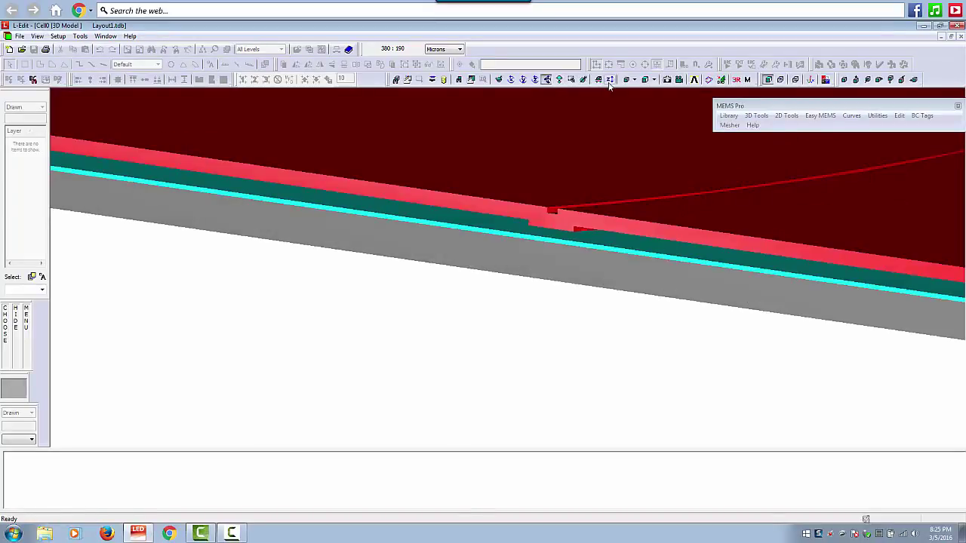
pyautogui.click(610, 80)
pyautogui.write('400')
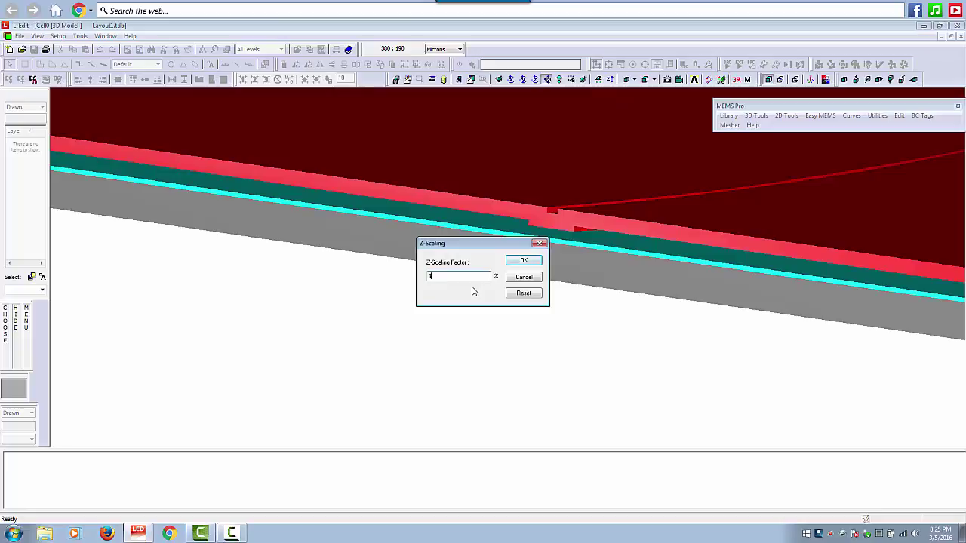
pyautogui.click(520, 260)
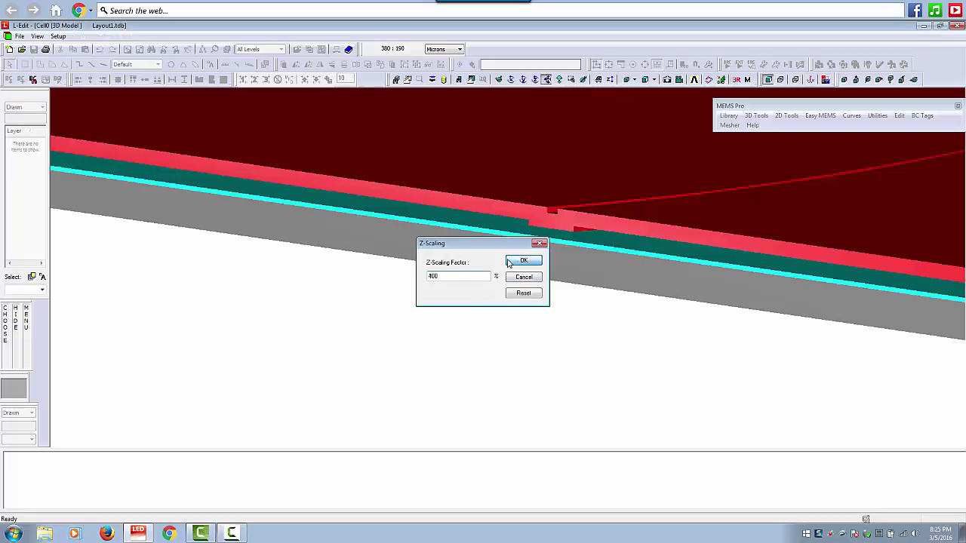